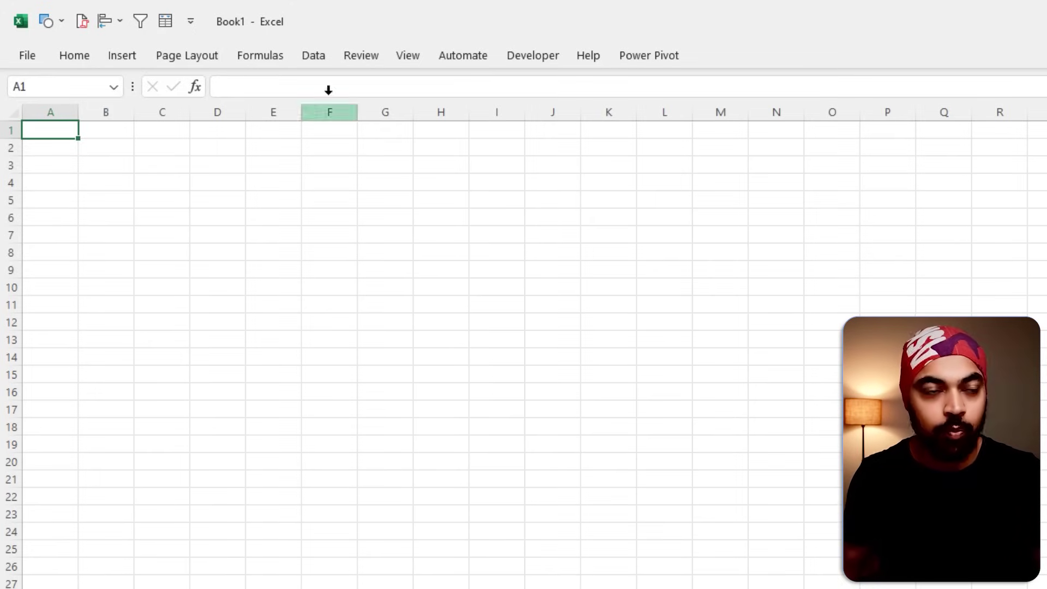
Create a blank query from the other data sources and open it in the Power Query Editor.
click(314, 55)
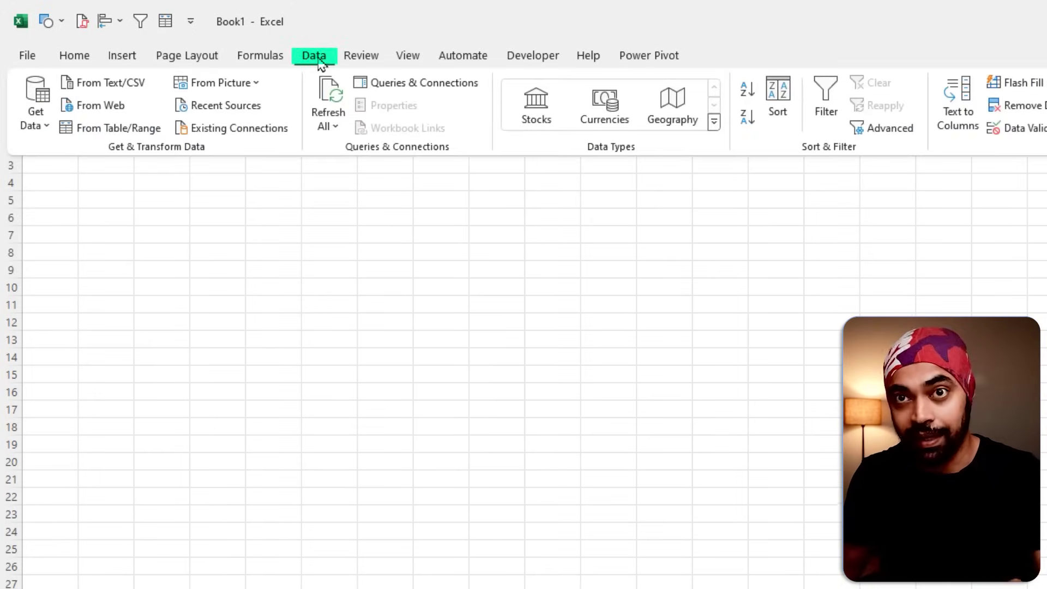
click(46, 128)
click(76, 299)
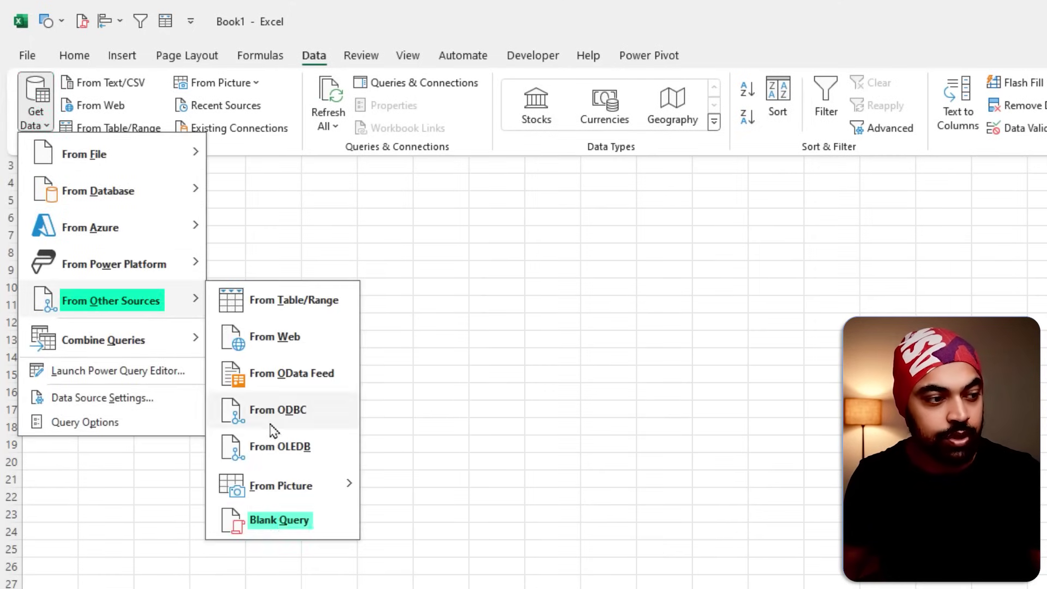
click(280, 521)
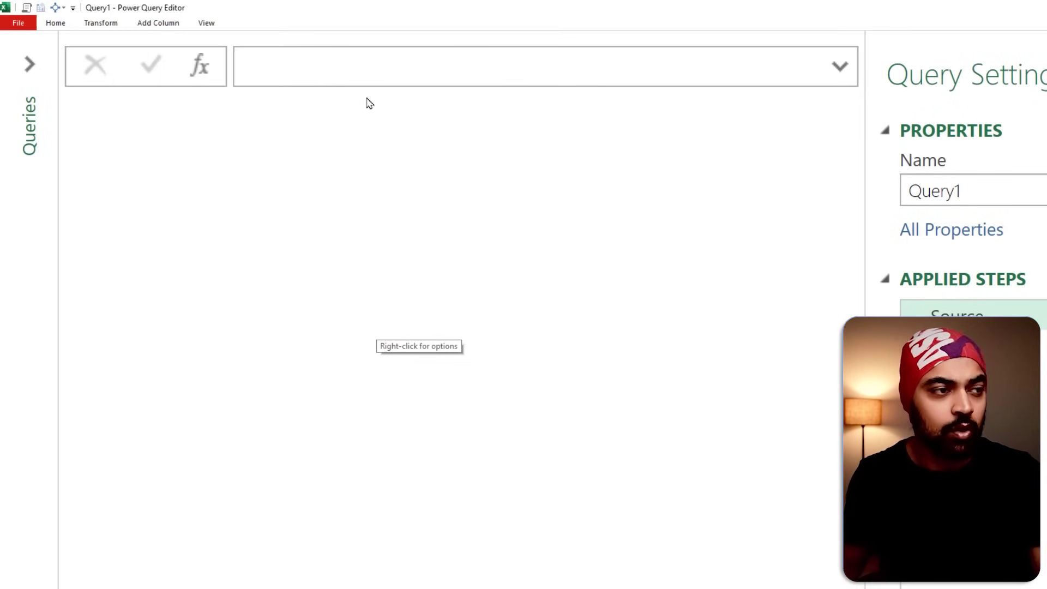
Start the blank query's source formula with = SharePoint.Files( ready for its URL argument.
click(367, 63)
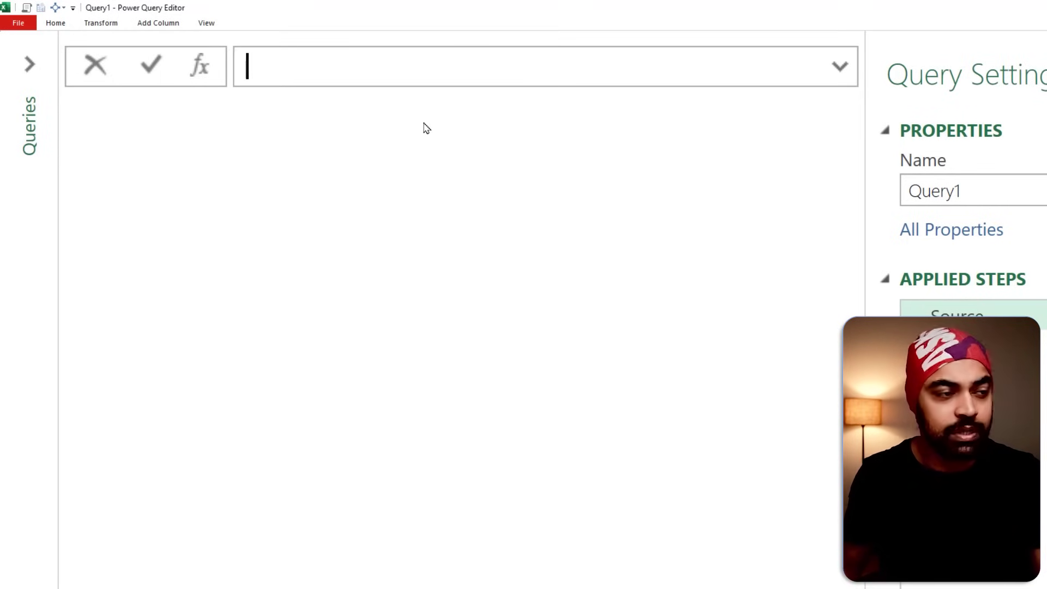
text(= sharepoint.Files)
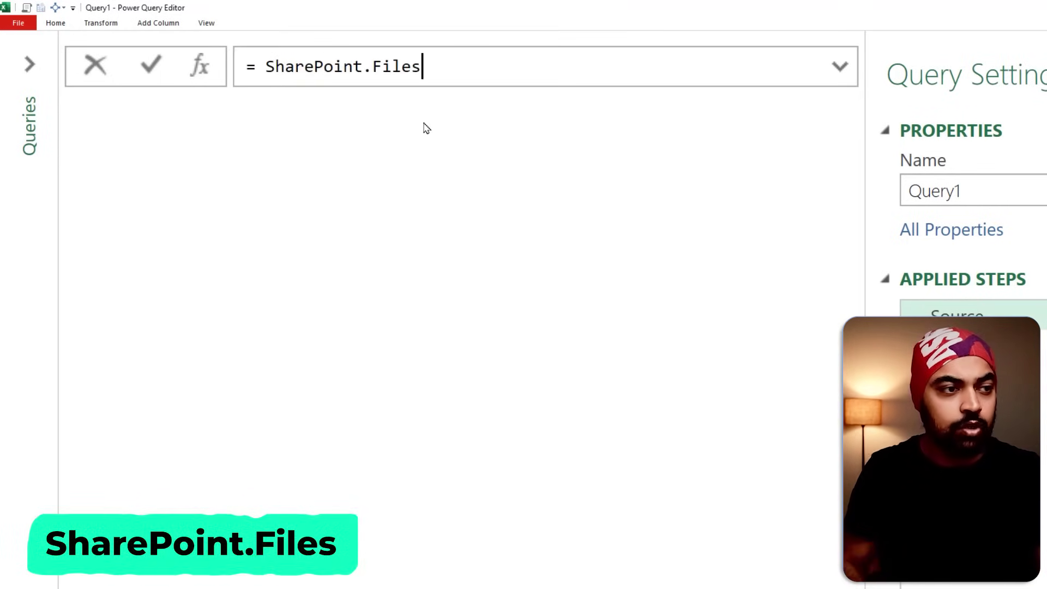
text(()
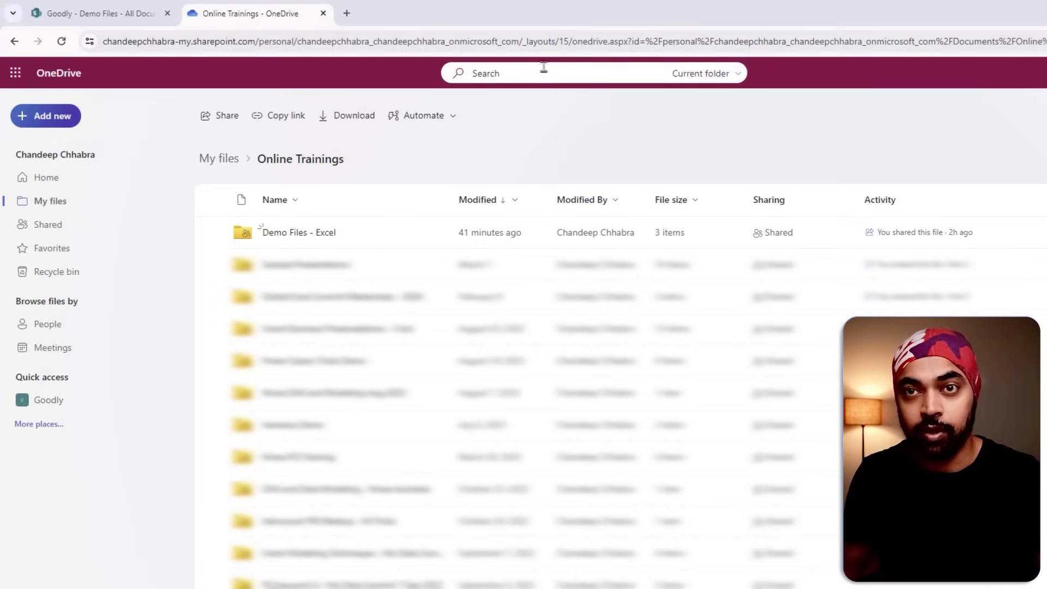
Copy the browser address of the OneDrive Online Trainings folder and apply it as the quoted URL argument of SharePoint.Files.
click(538, 45)
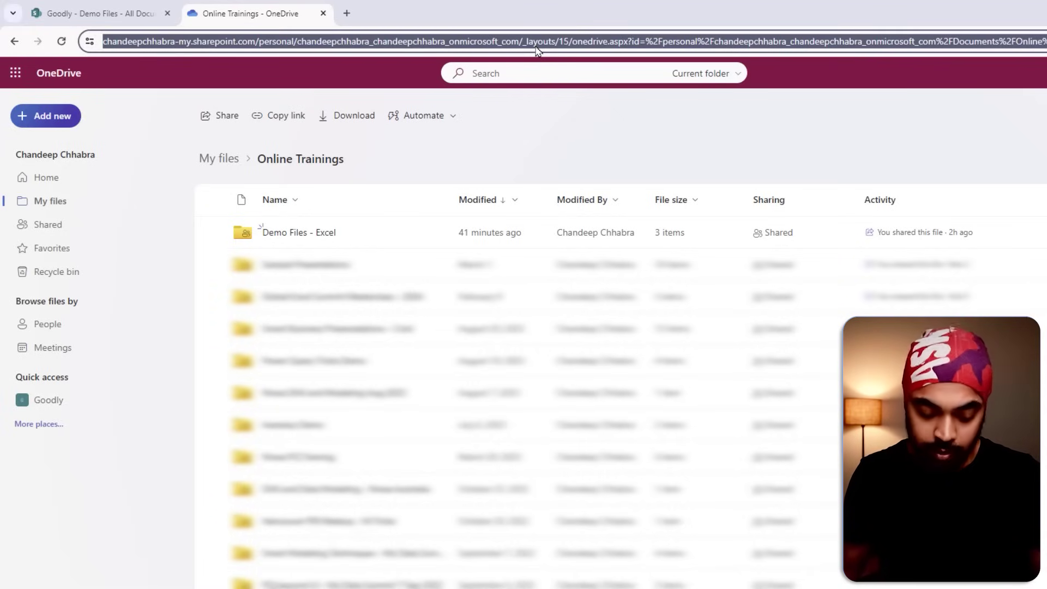
key(alt+Tab)
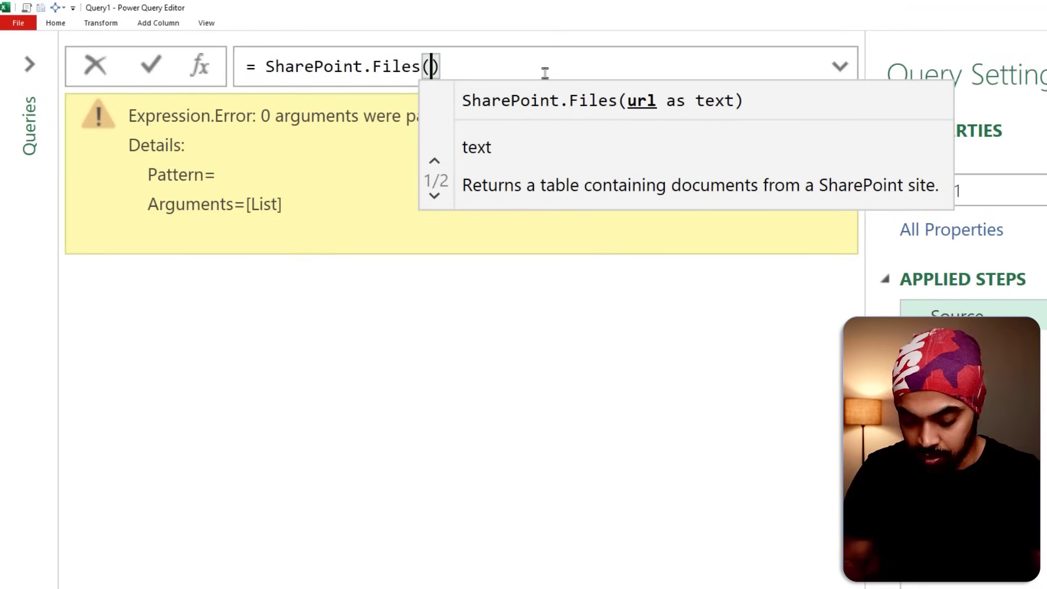
text(")
key(ctrl+v)
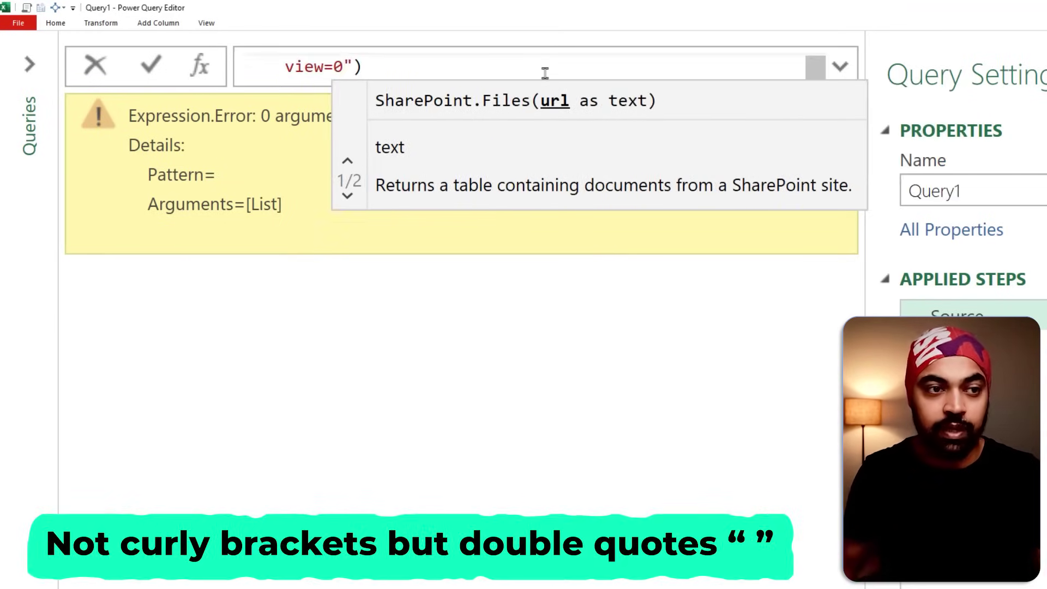
key(Return)
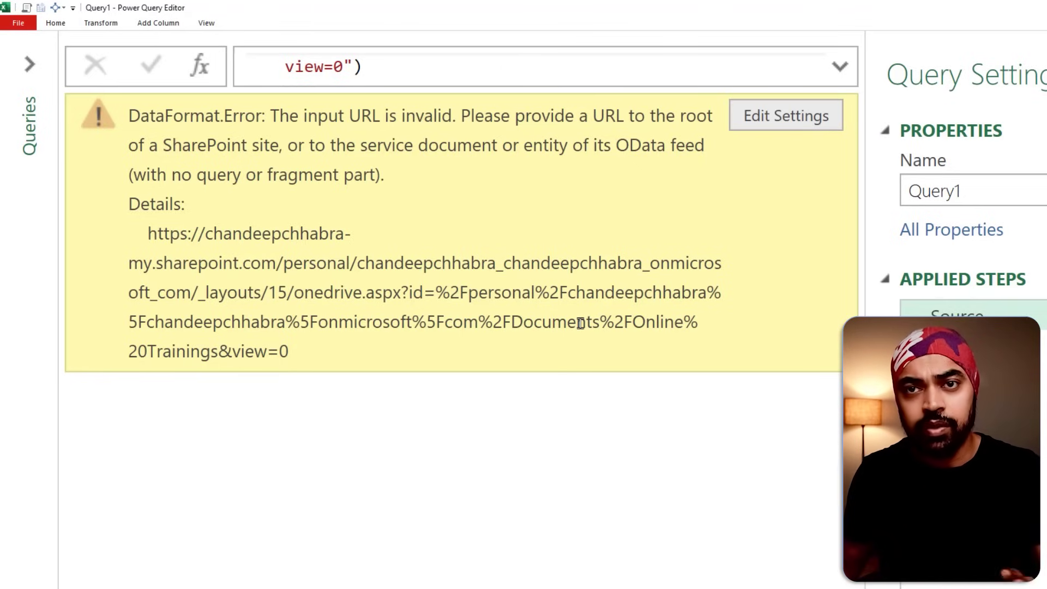
Trim the OneDrive URL in the formula to its root, ending at sharepoint.com/, close the quote and parenthesis, and apply it.
click(842, 67)
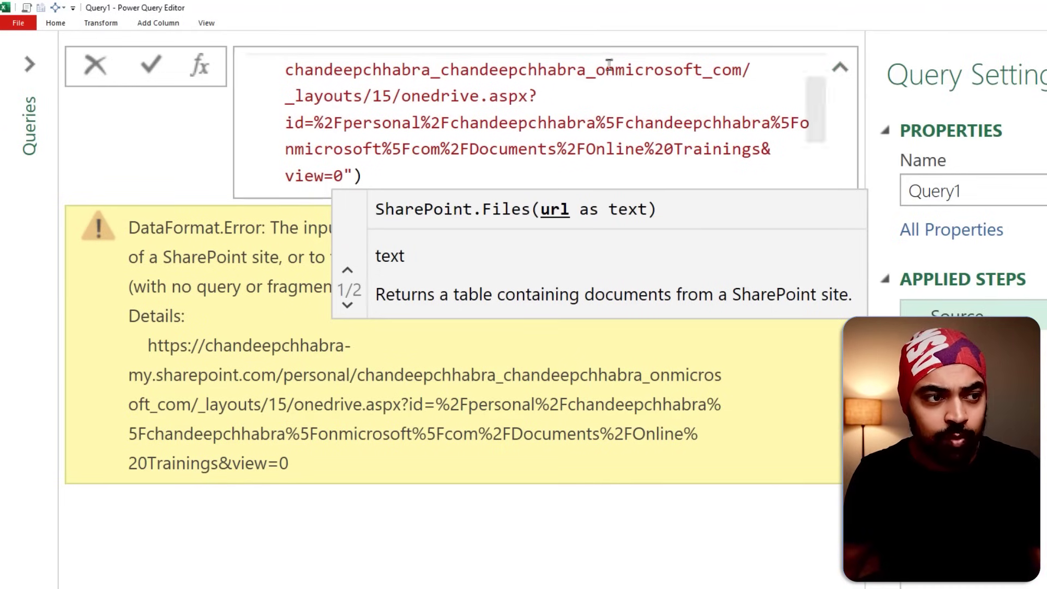
scroll(540, 111, up, 2)
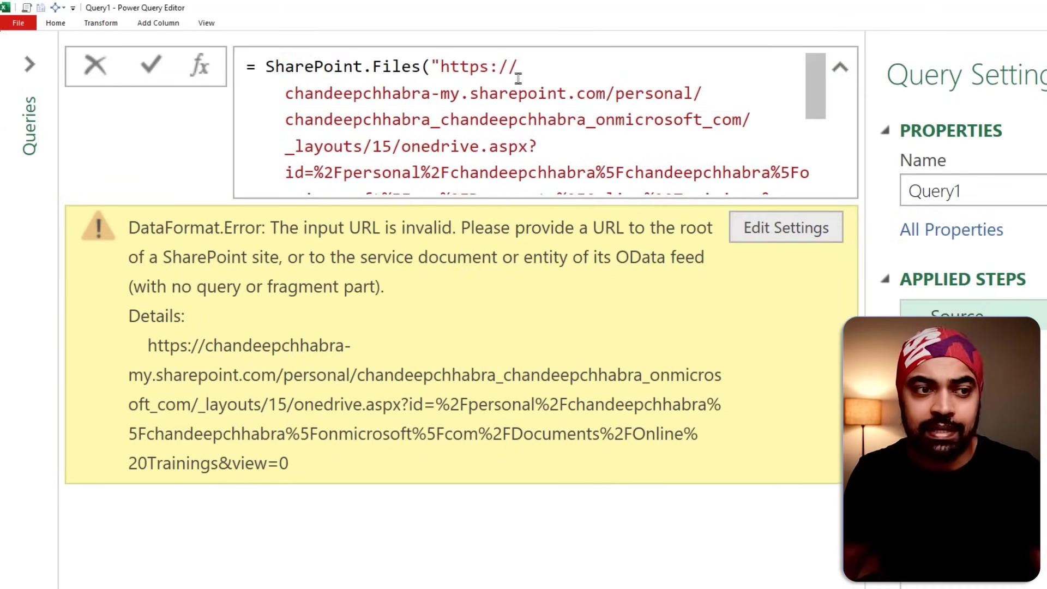
double_click(638, 107)
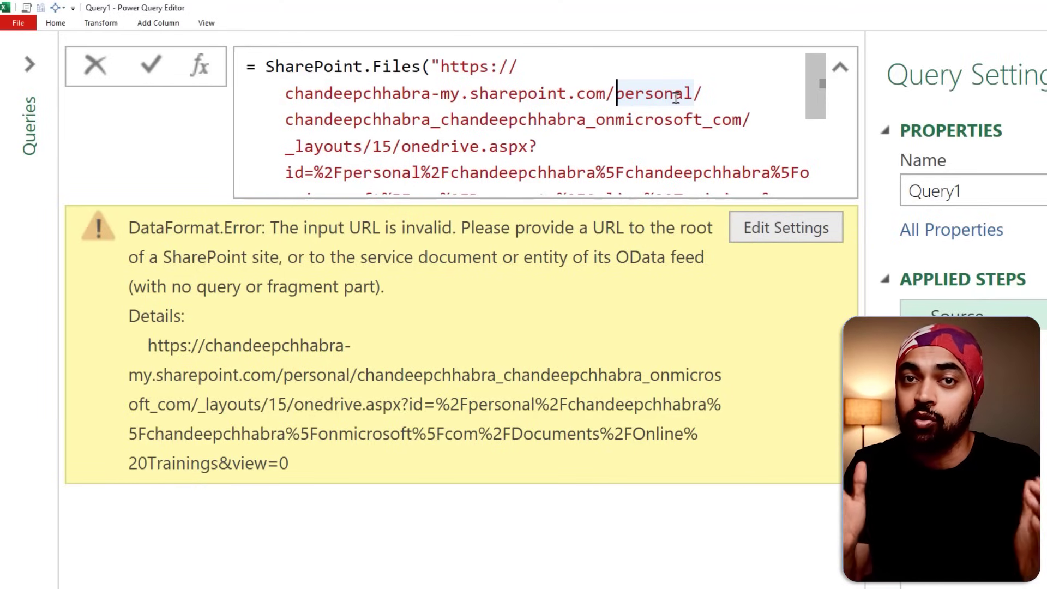
key(shift+Down)
key(shift+Down)
key(shift+Down)
key(shift+Down)
key(shift+Down)
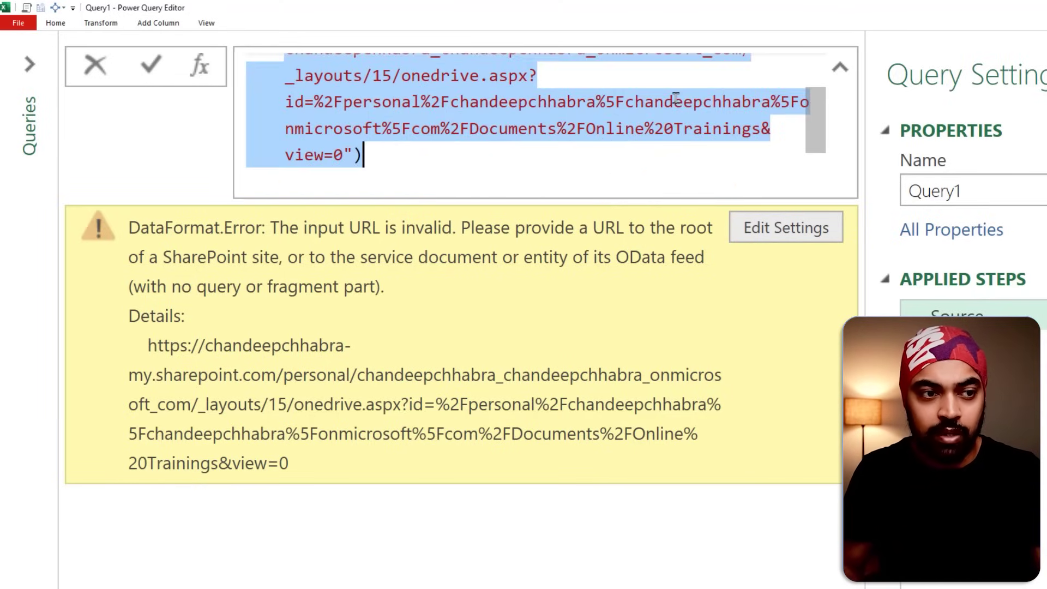
key(Delete)
text("))
key(Return)
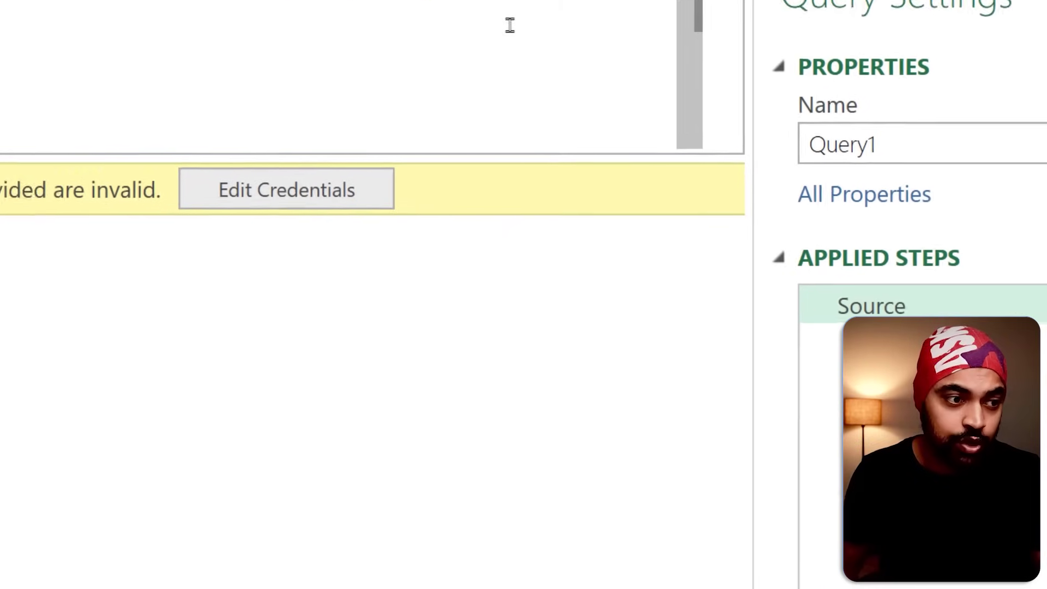
Edit the source's credentials, sign in again with the listed Microsoft work account, and connect to the OneDrive root.
click(330, 189)
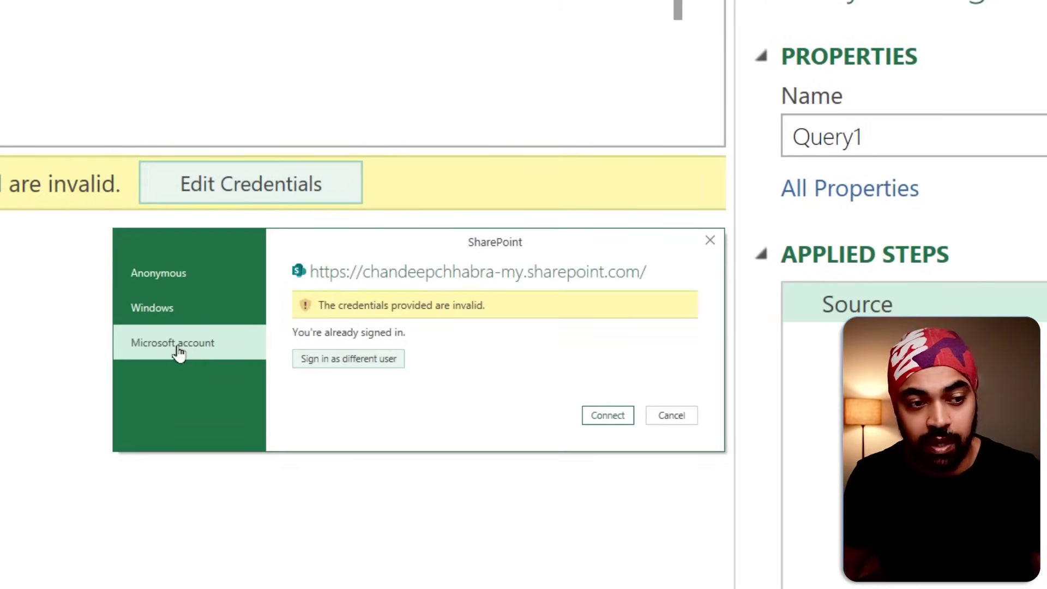
click(348, 358)
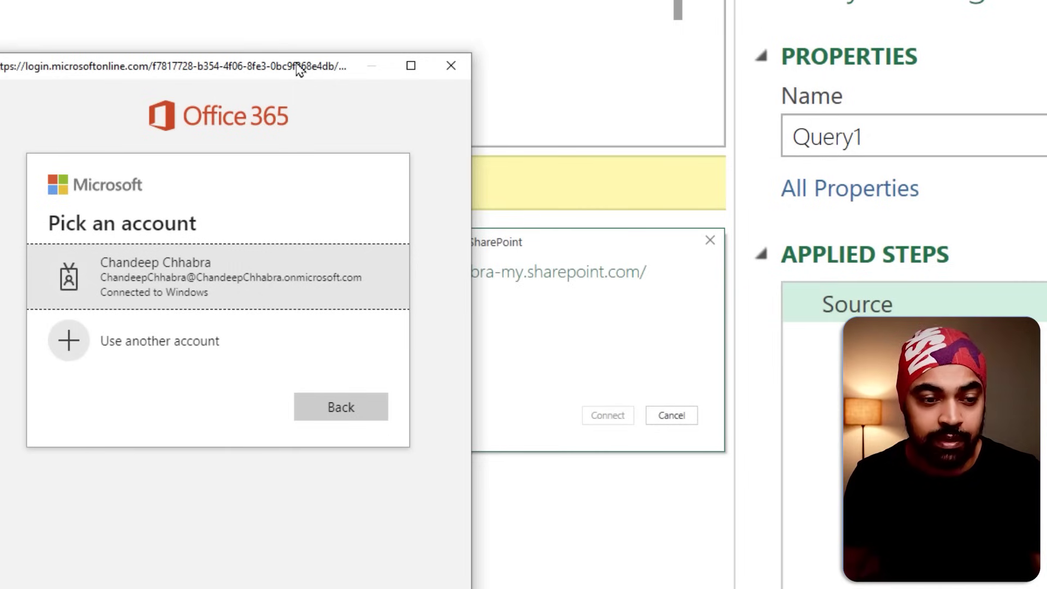
click(247, 308)
click(741, 403)
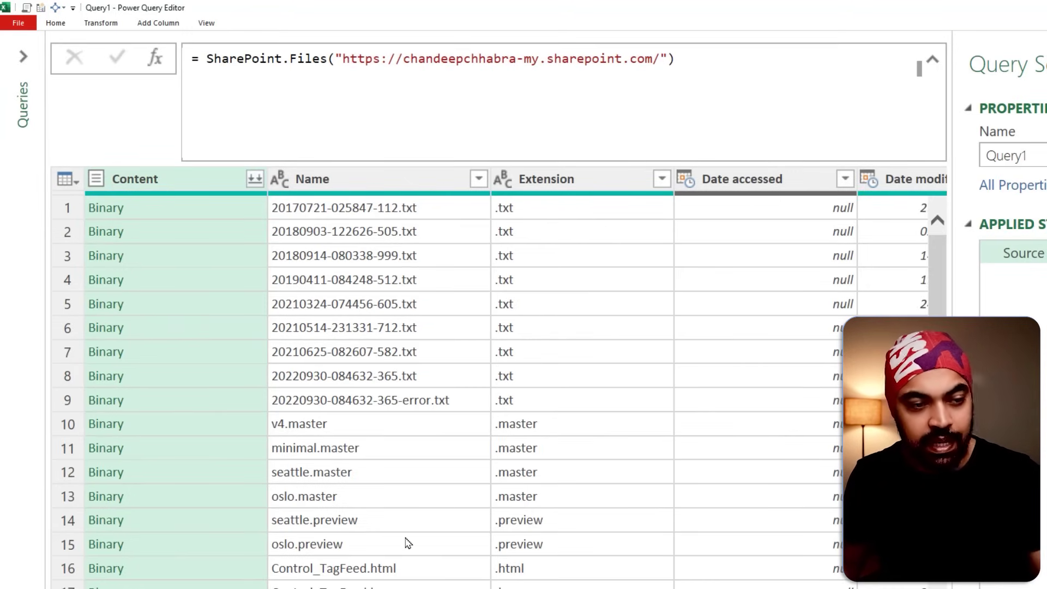
Examine the OneDrive paths offered in the filter list of the Folder Path column.
drag(401, 555, 796, 553)
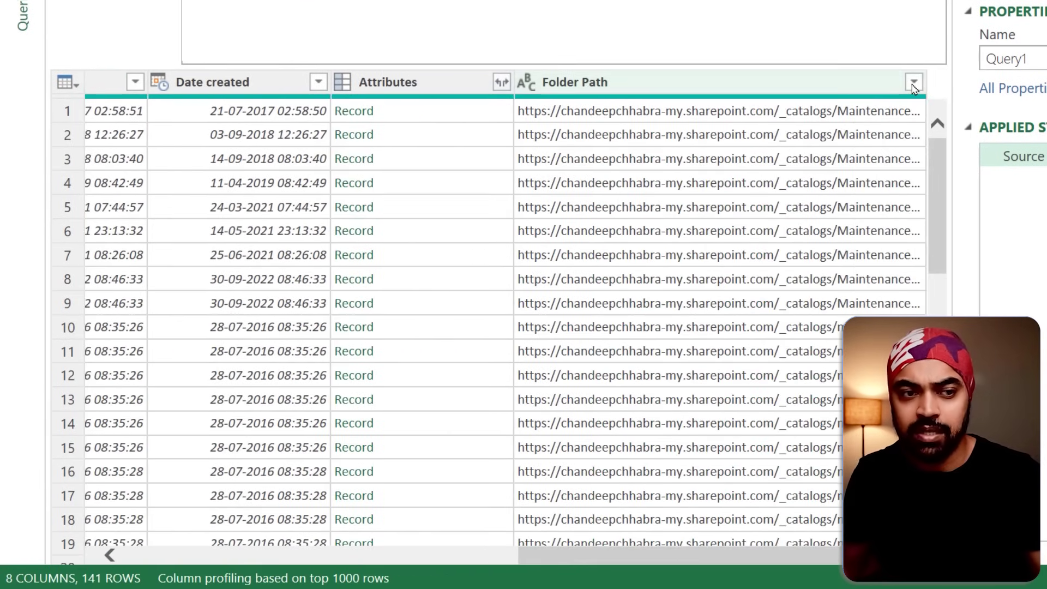
click(661, 91)
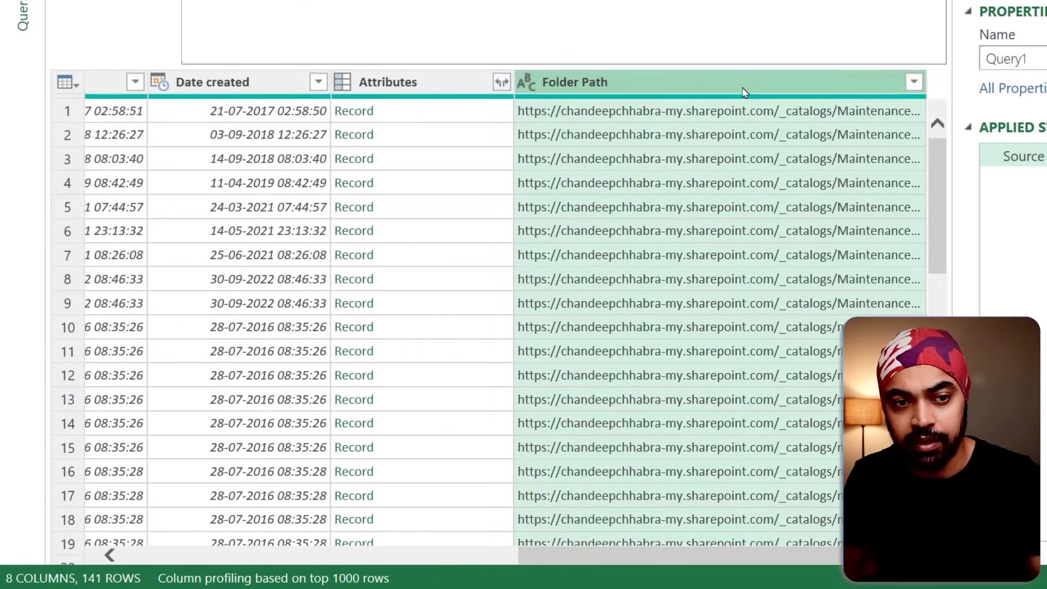
click(913, 85)
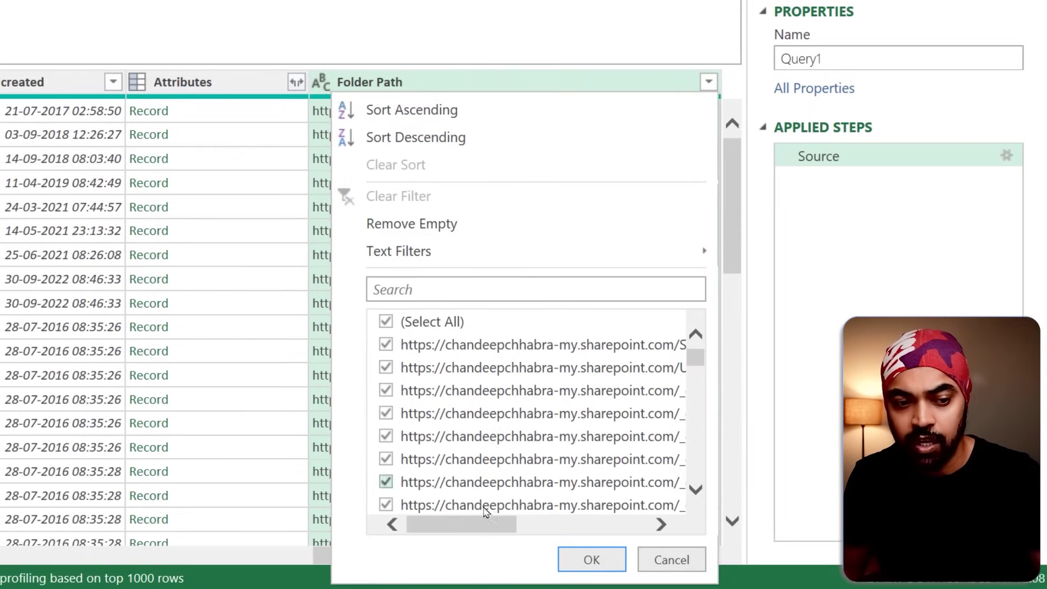
drag(445, 532, 513, 487)
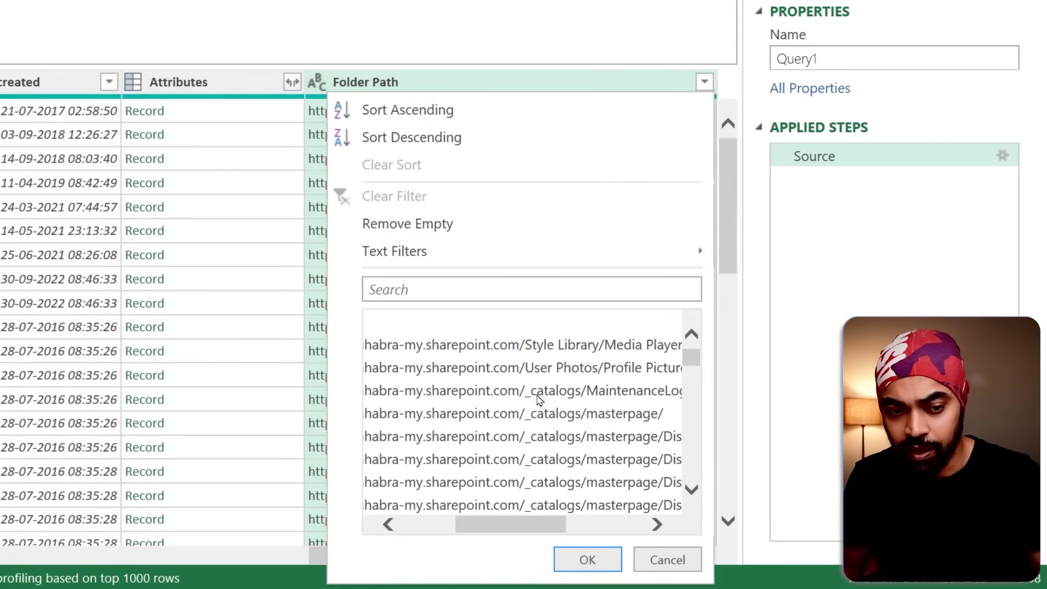
scroll(569, 408, down, 5)
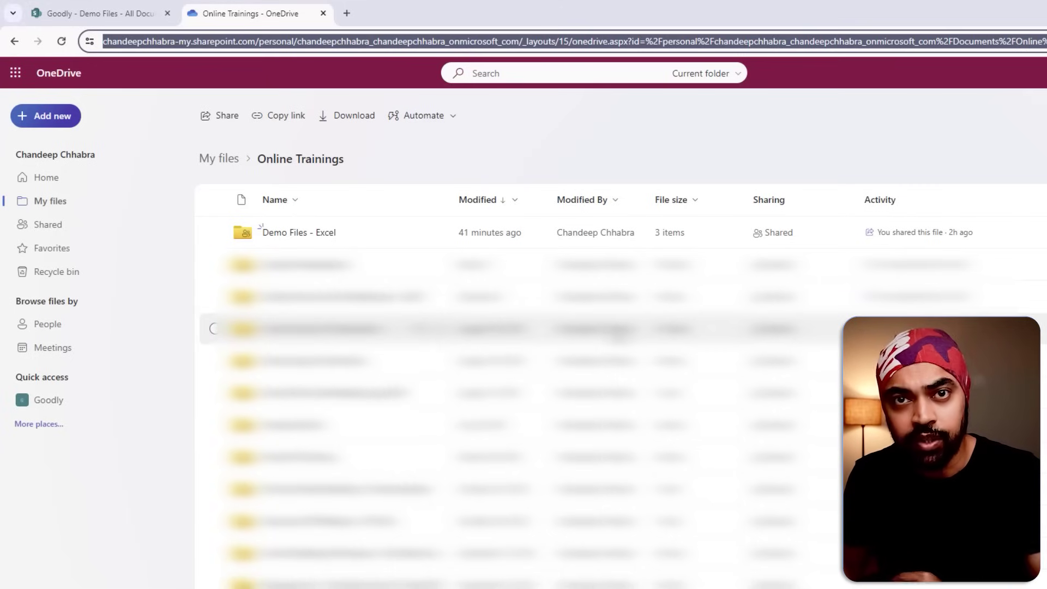
Replace the URL in the SharePoint.Files formula with the browser address of the Goodly site's Demo Files folder in SharePoint.
click(109, 12)
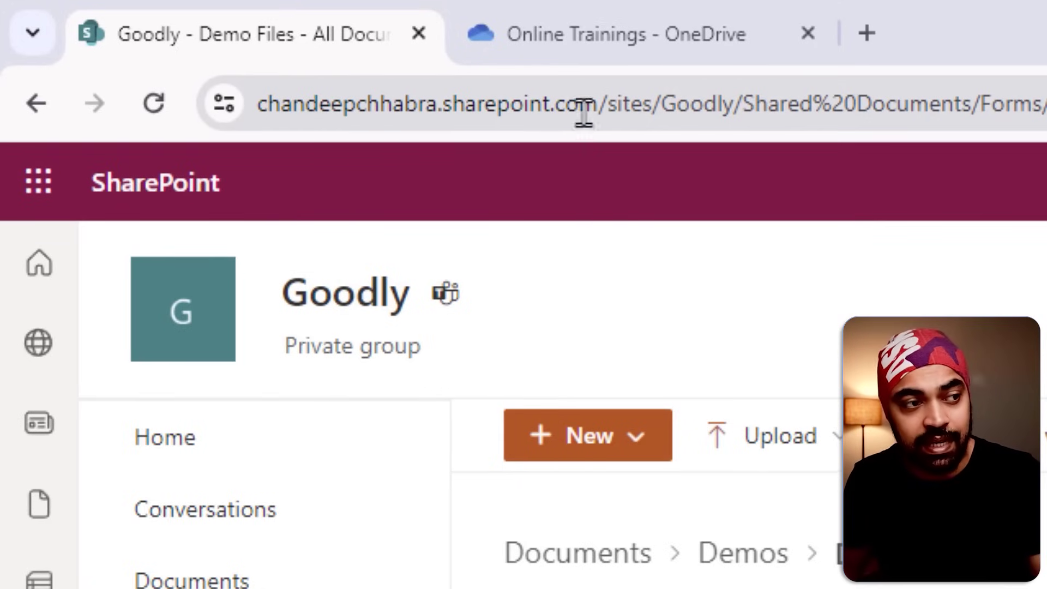
click(677, 117)
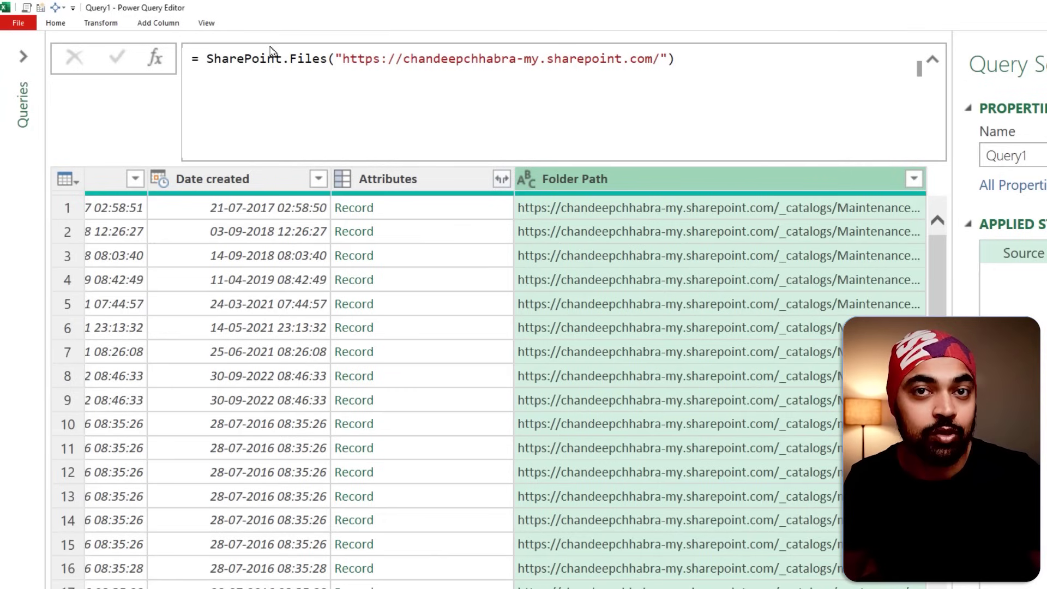
drag(342, 62, 670, 56)
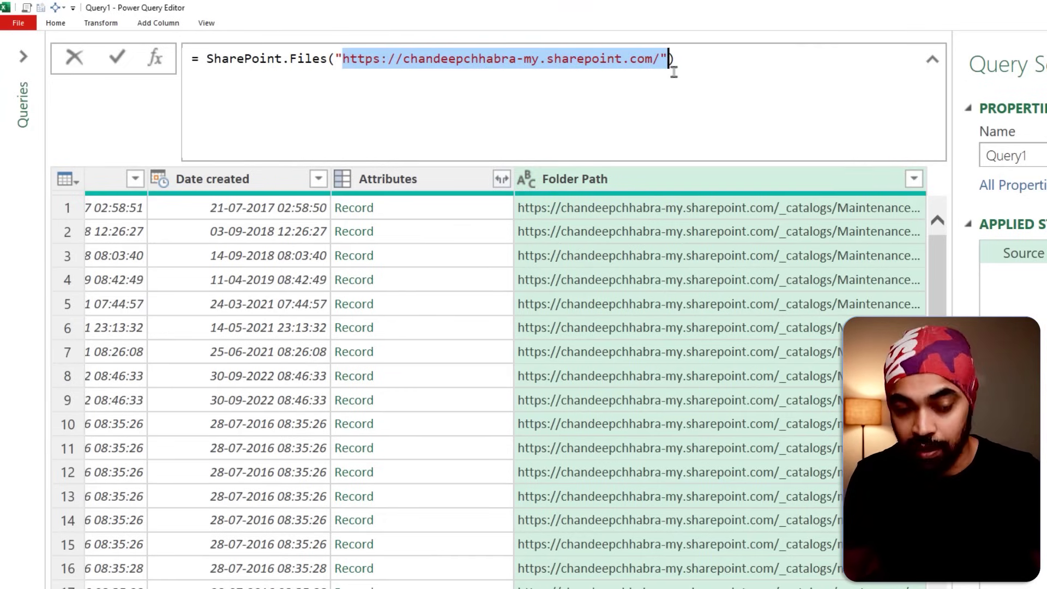
key(BackSpace)
text(")
key(ctrl+v)
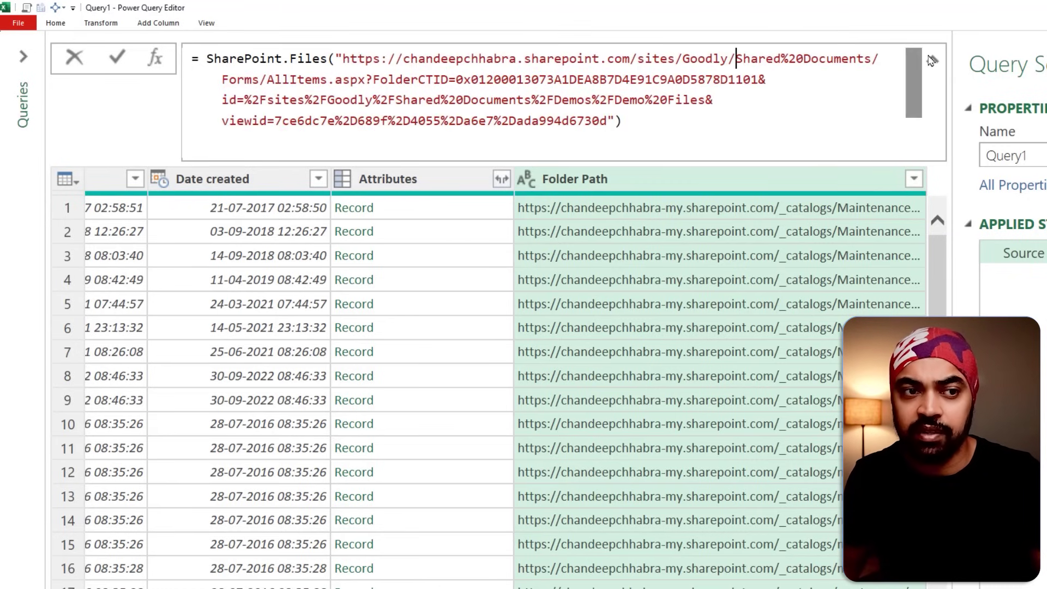
Trim the SharePoint URL to end after sites/Goodly/, close the quote and parenthesis, and apply the formula.
key(ctrl+shift+End)
key(Delete)
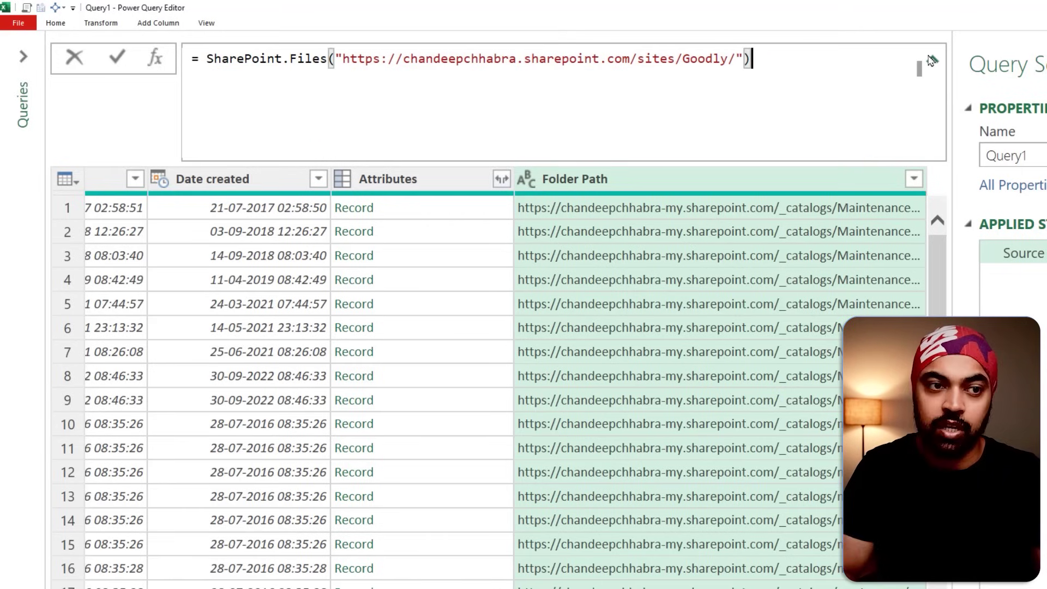
key(Return)
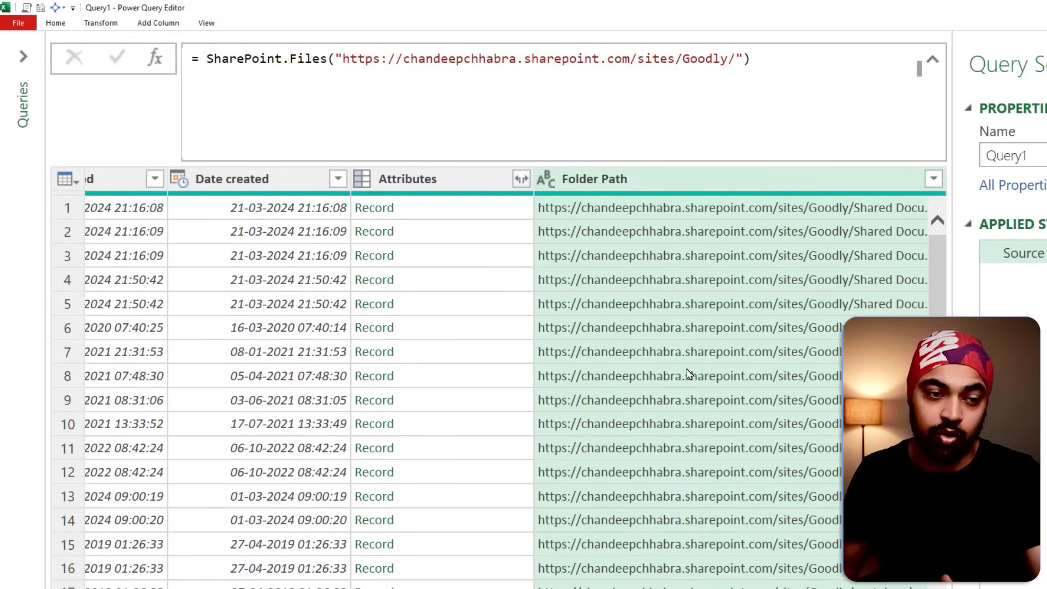
Review the loaded file list, and in SharePoint examine the Excel Files and CSV Files folders inside Demo Files.
scroll(506, 379, left, 10)
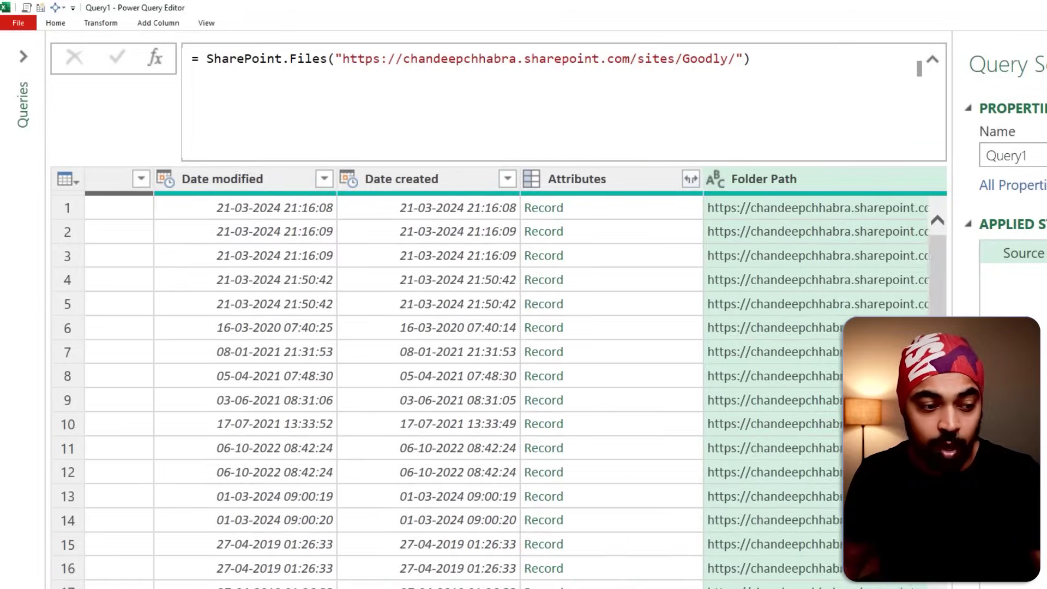
scroll(507, 378, left, 2)
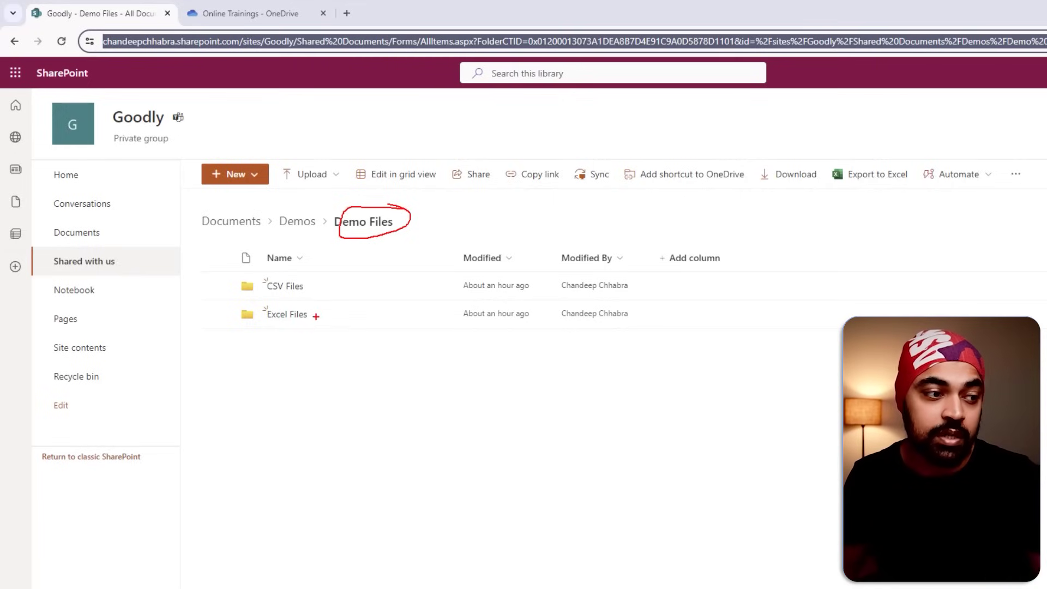
key(Escape)
click(295, 319)
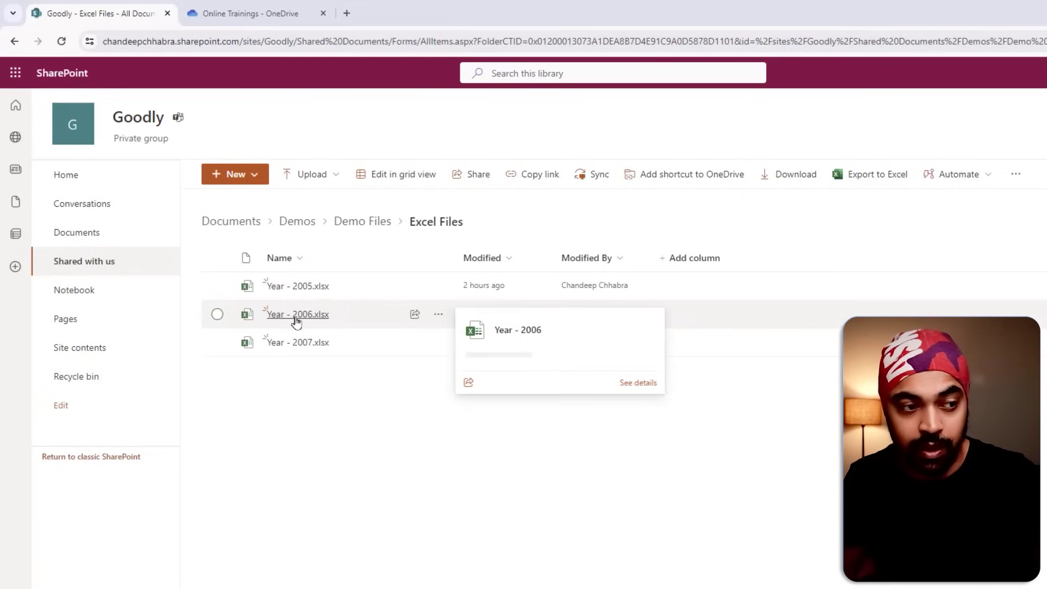
click(363, 222)
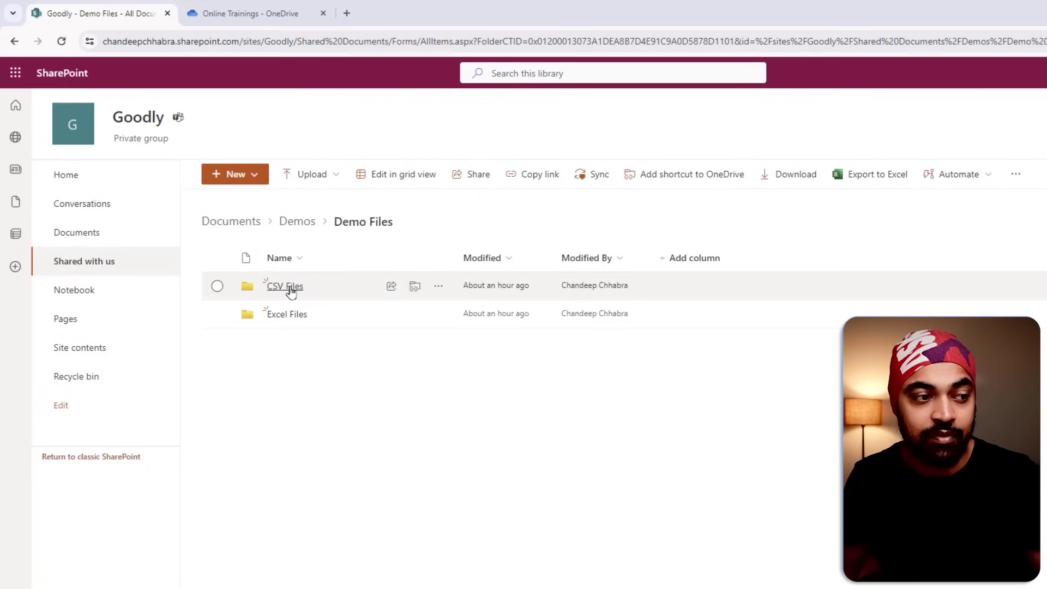
click(290, 286)
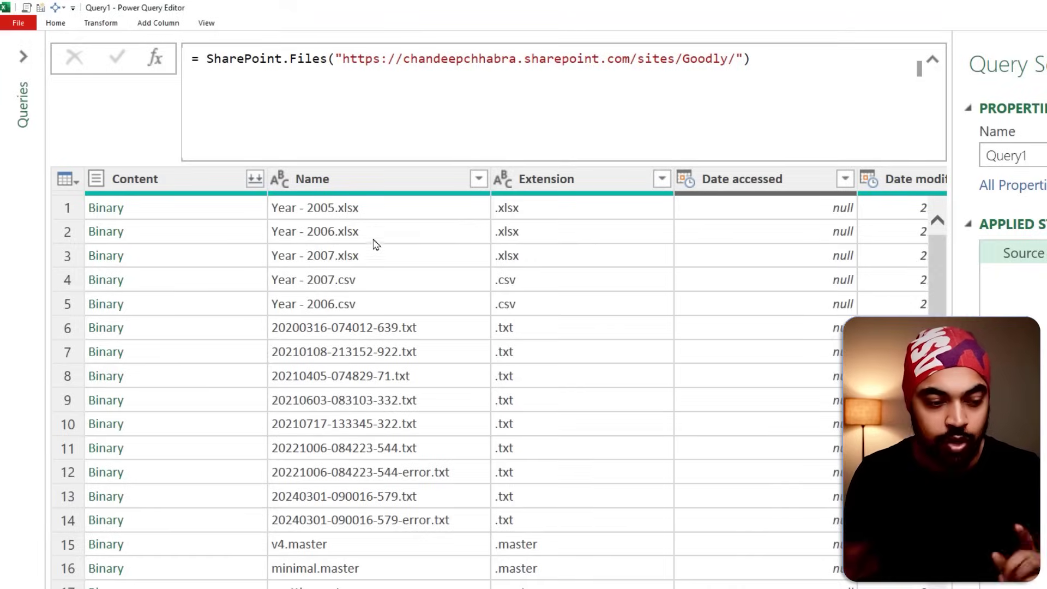
Select the Folder Path column of the Goodly site's file list in the Power Query Editor.
scroll(715, 187, right, 5)
click(715, 187)
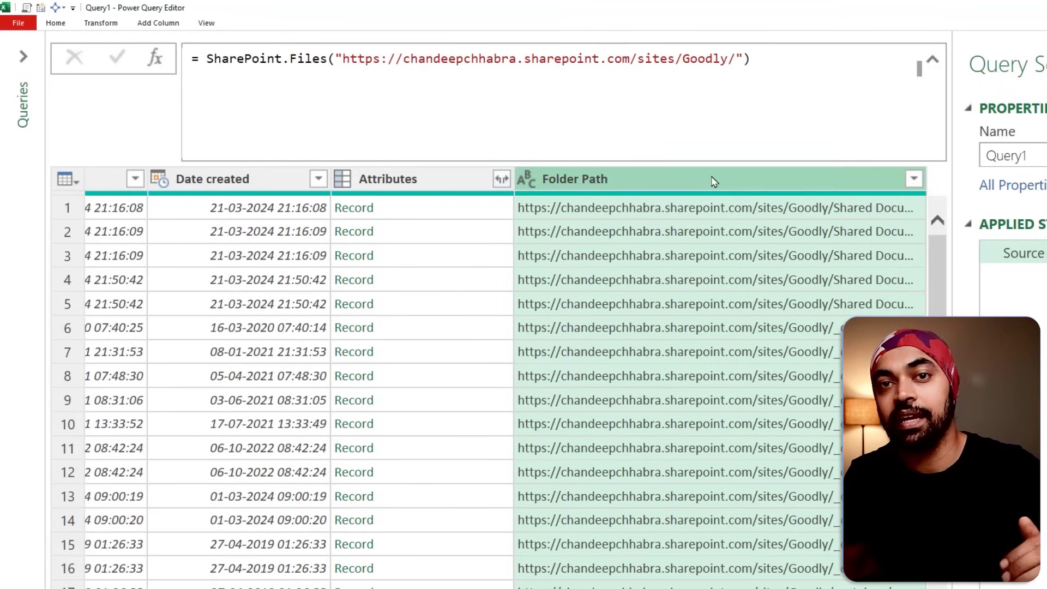
Filter the Folder Path column to rows containing "Excel Files" and select the first file's Content cell.
click(914, 178)
mouse_move(738, 278)
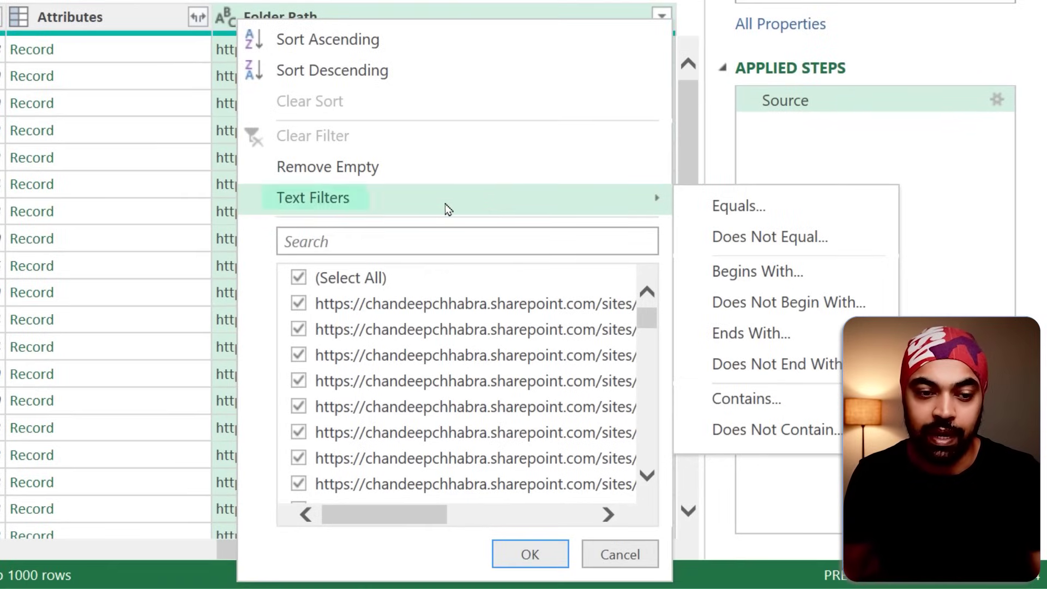
click(761, 399)
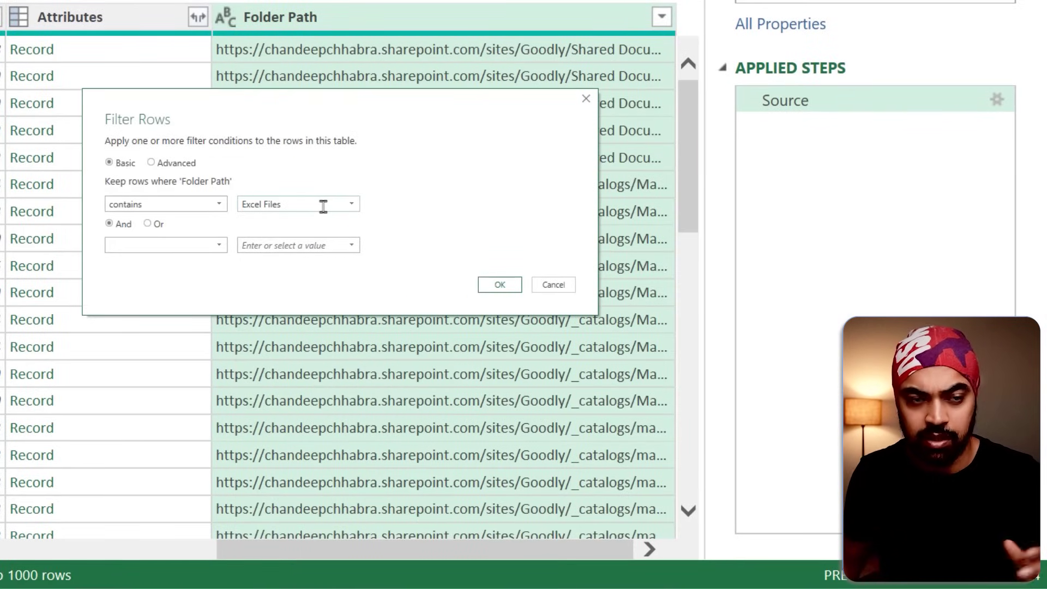
click(516, 289)
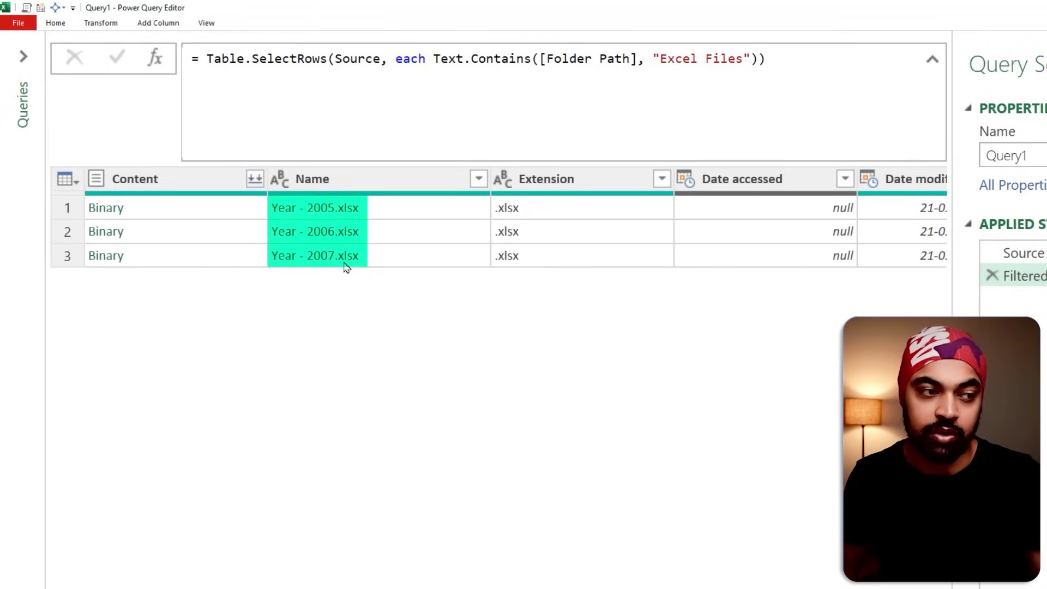
click(184, 209)
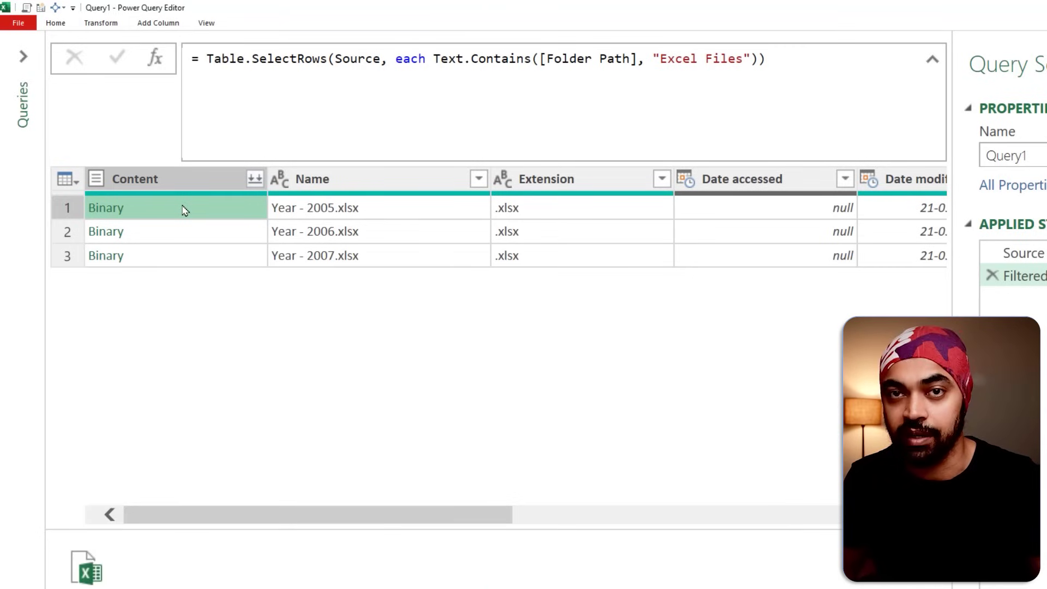
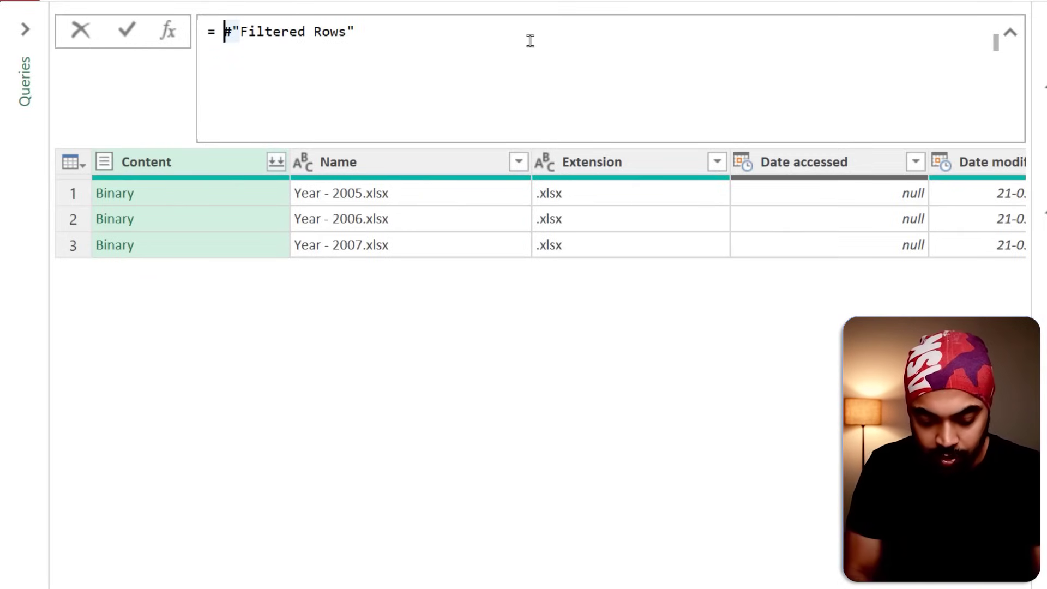
In a new custom step, wrap the #"Filtered Rows" reference in a Table.TransformColumns function.
text(Table.)
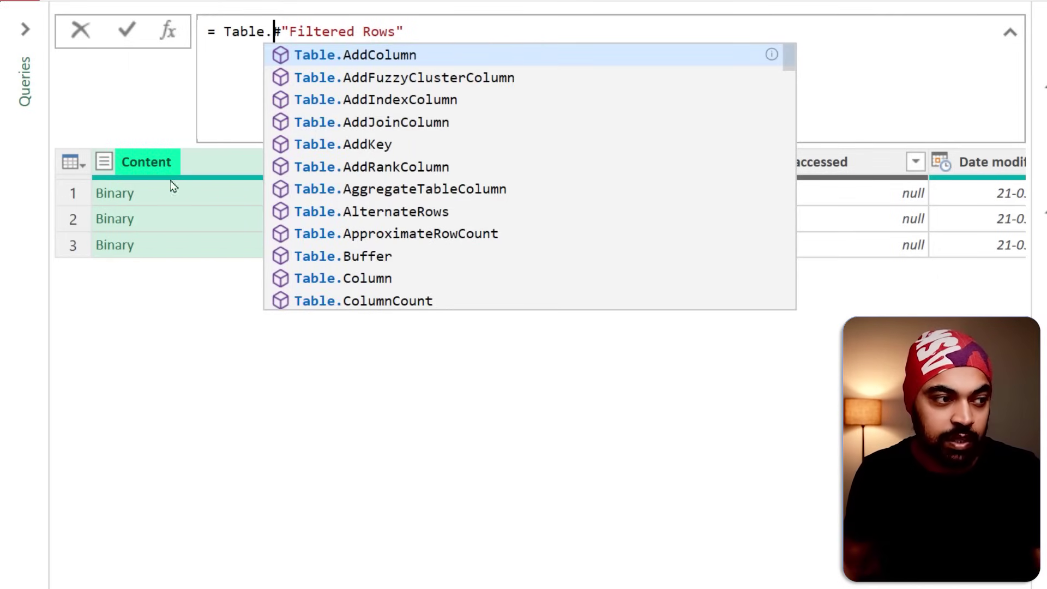
text(Transfo)
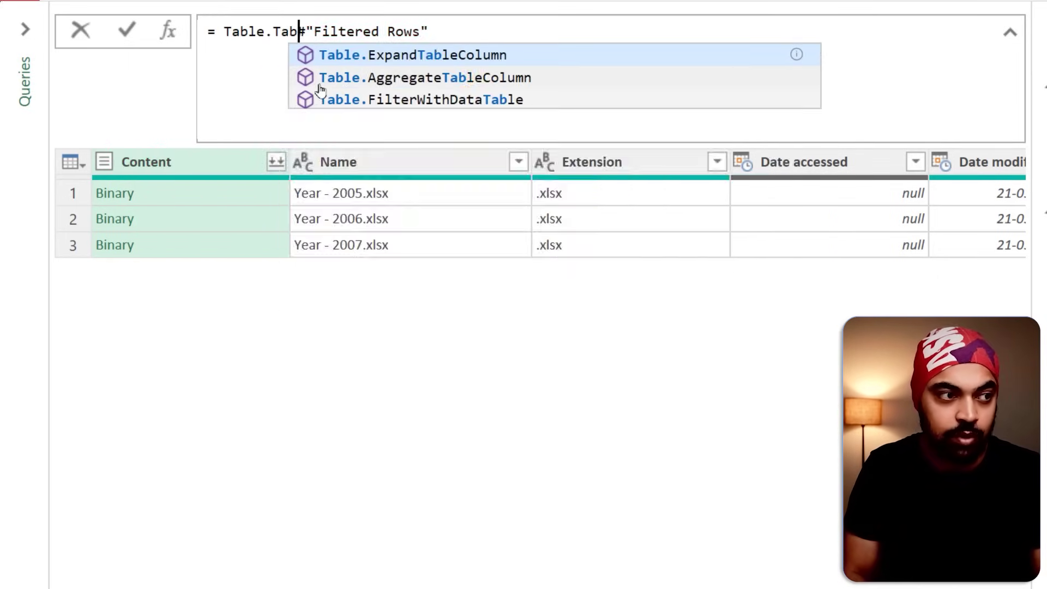
text(rmColumns()
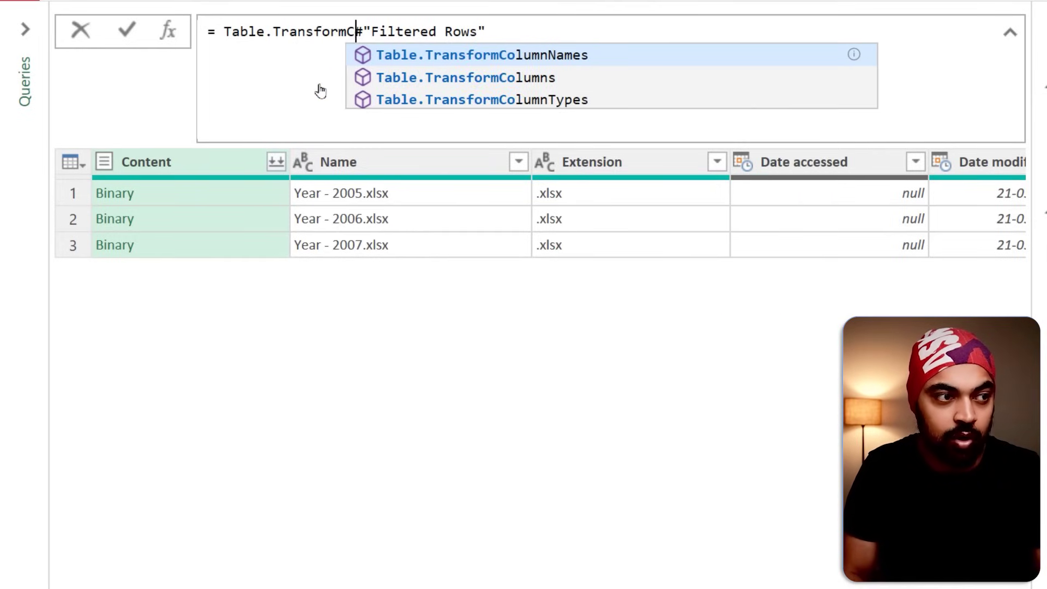
key(ctrl+Right)
key(ctrl+Right)
key(Right)
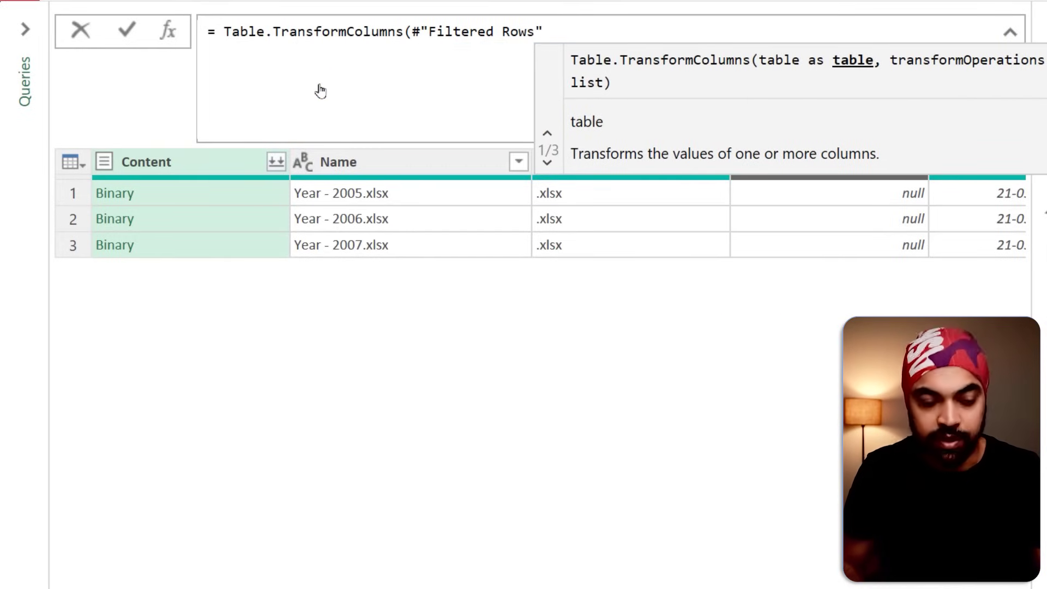
Complete the Table.TransformColumns formula with {"Content", each Excel.Workbook(_, true)} as the transformation, and apply it.
text(, {)
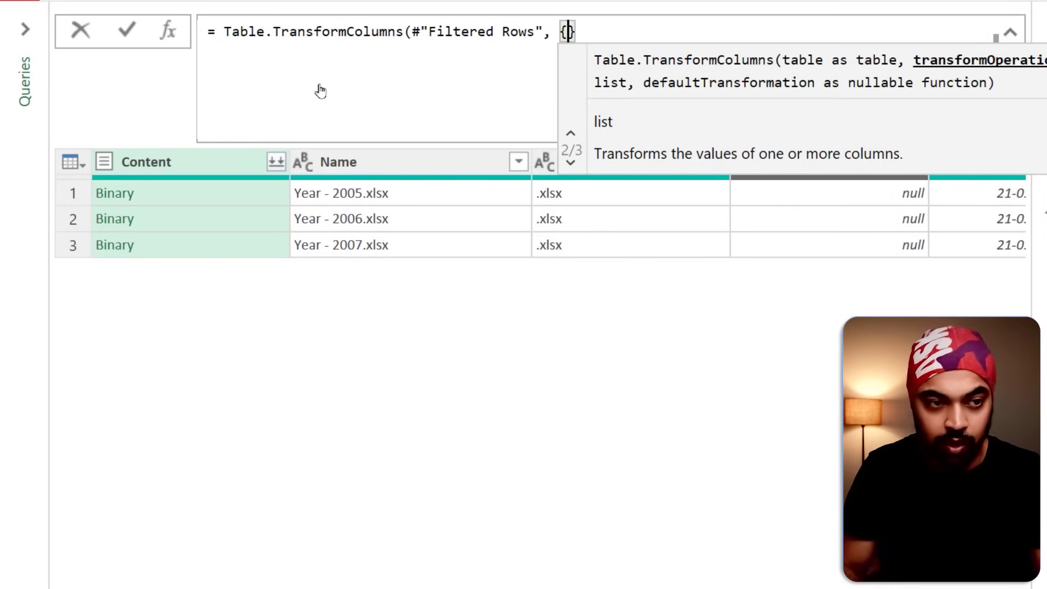
text("Conten)
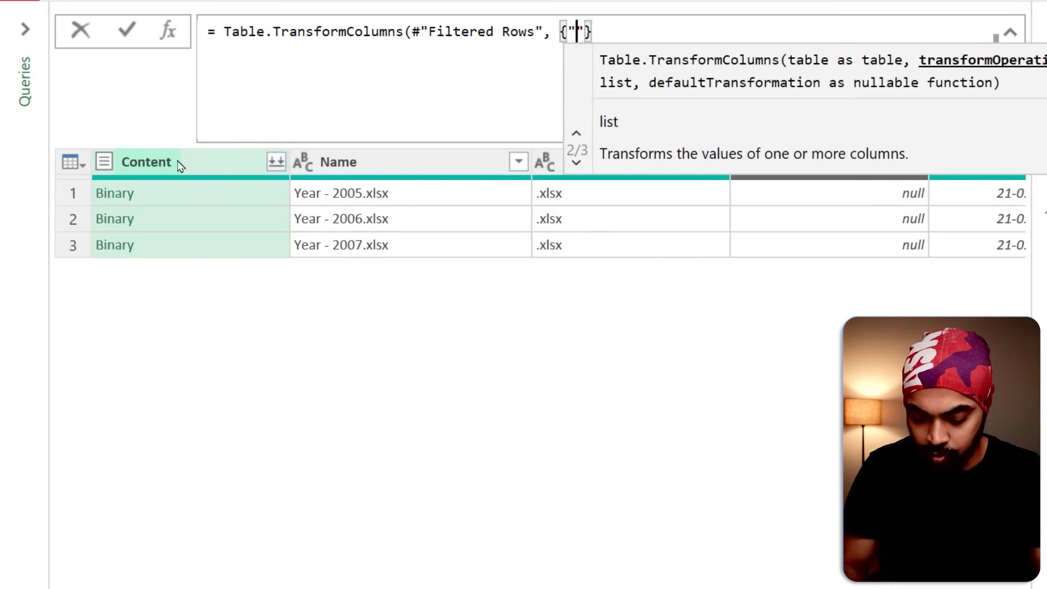
text(t",)
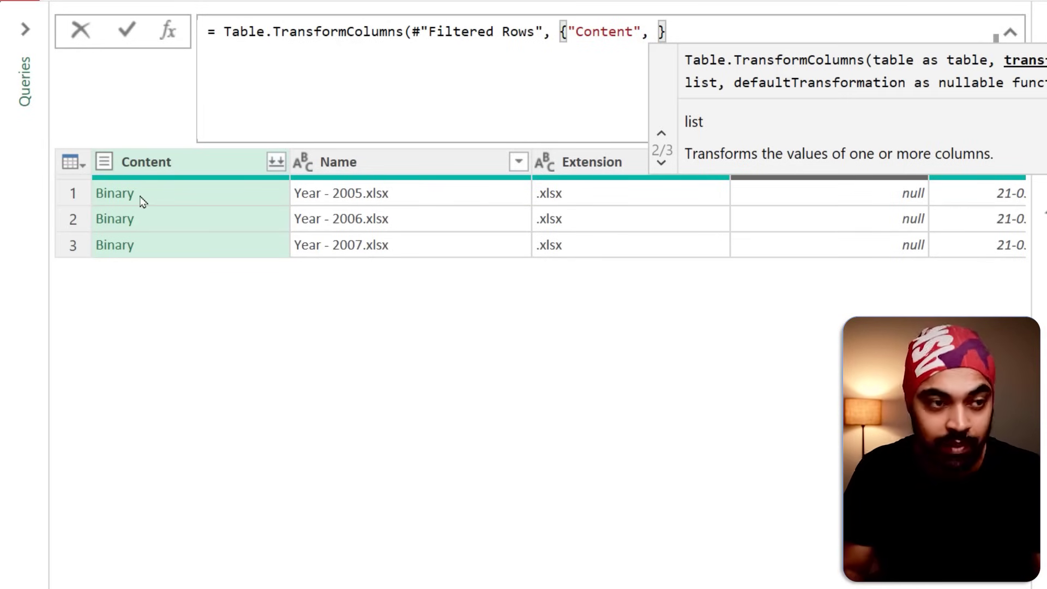
text(each Excel)
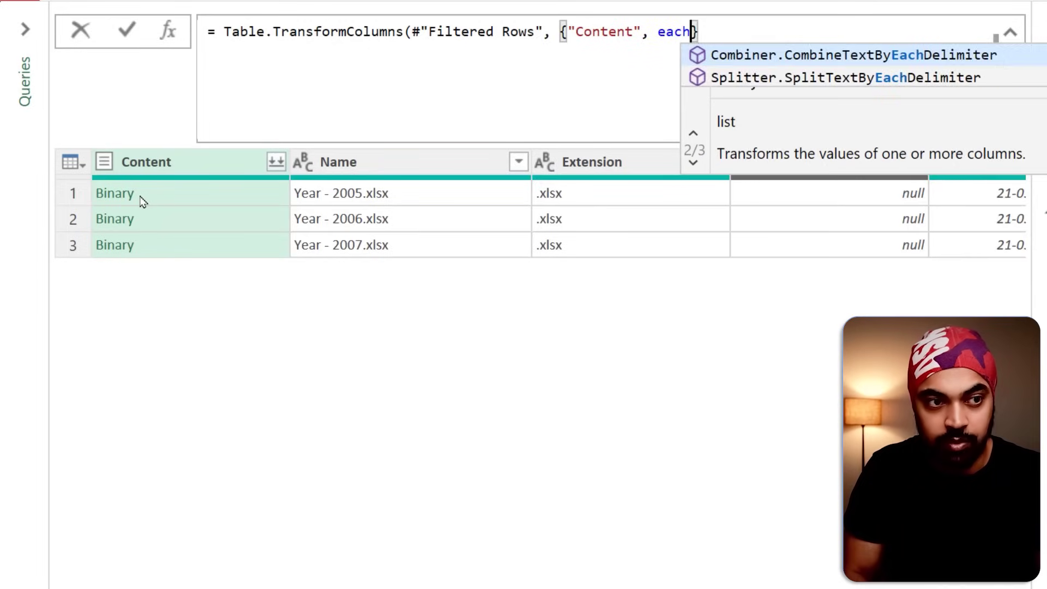
text(.Workbo)
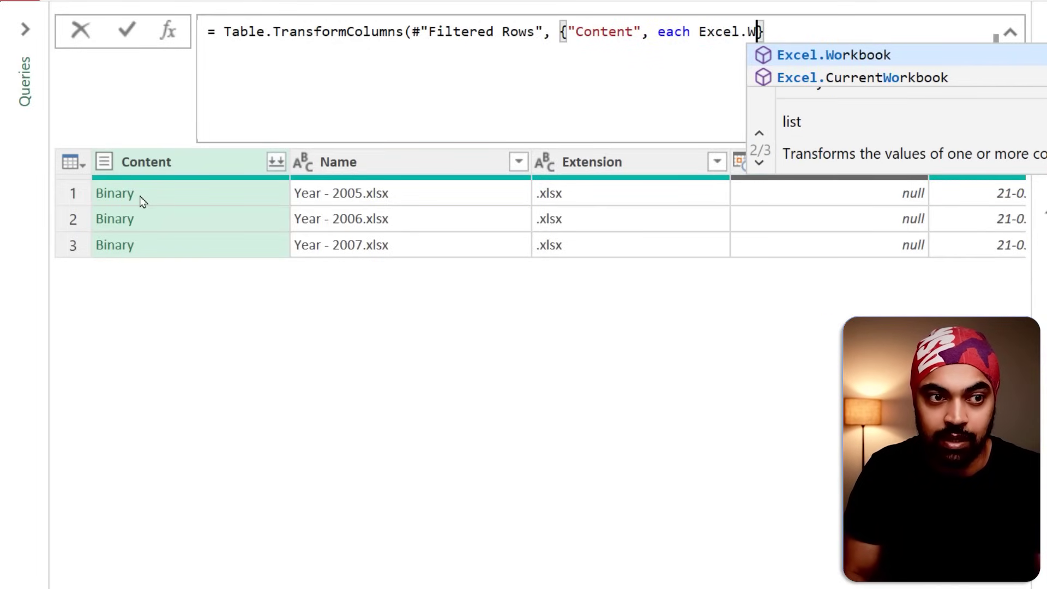
text(ok(_)
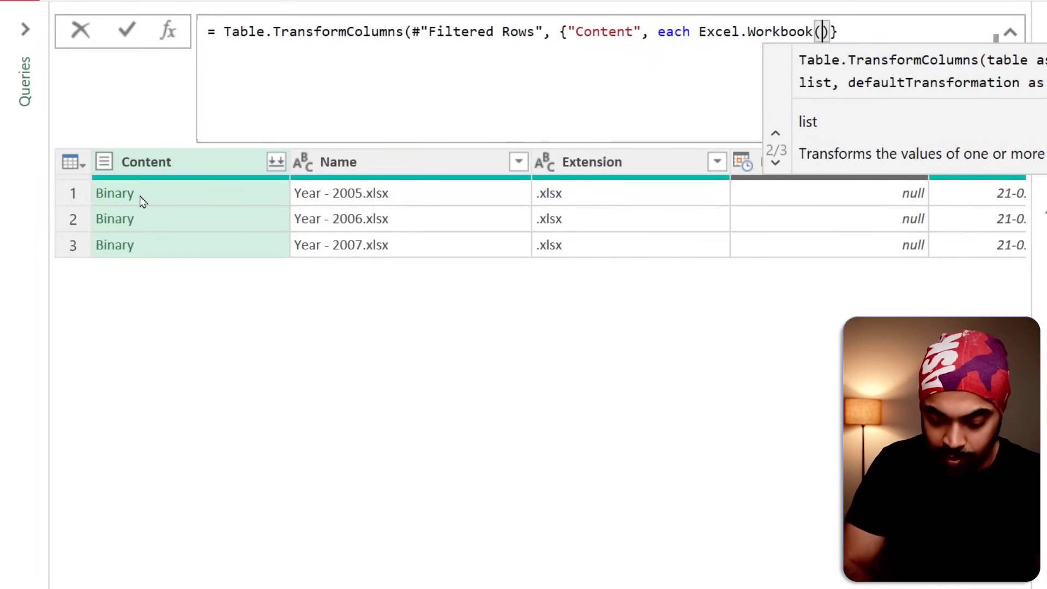
text(, tru)
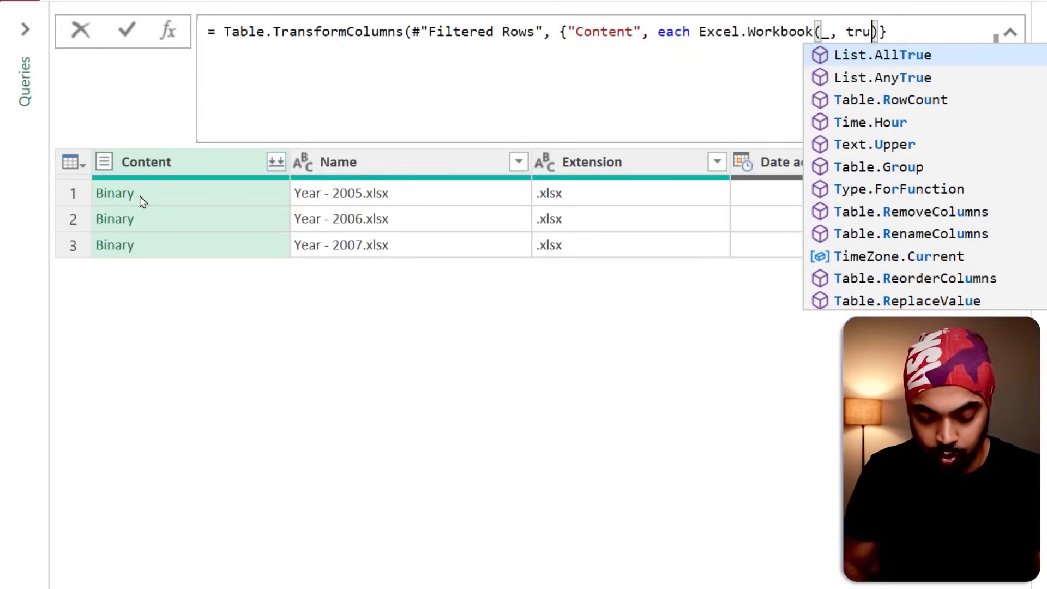
text(e)
key(End)
text())
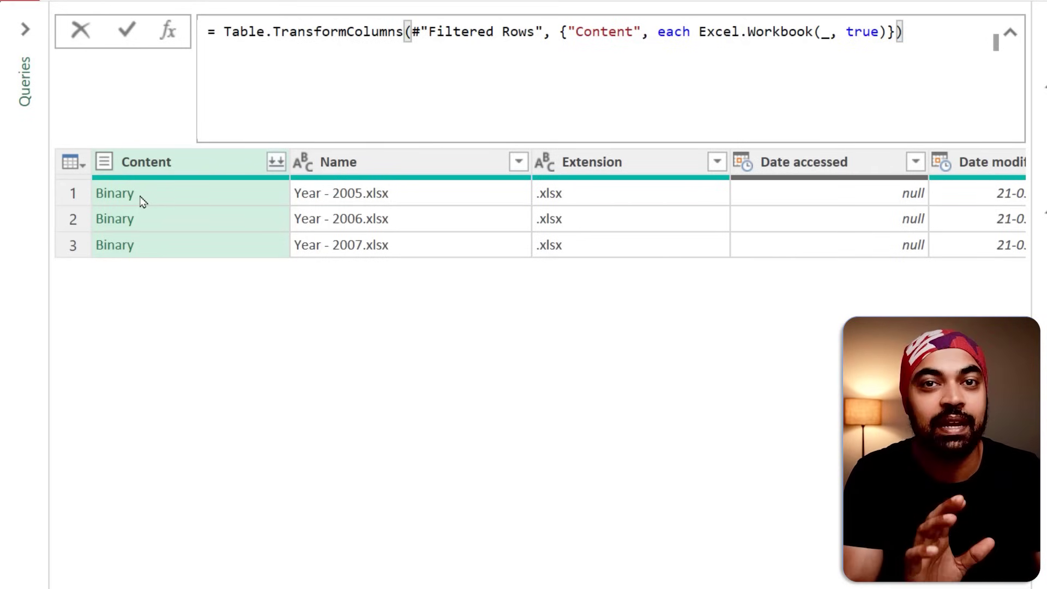
key(Return)
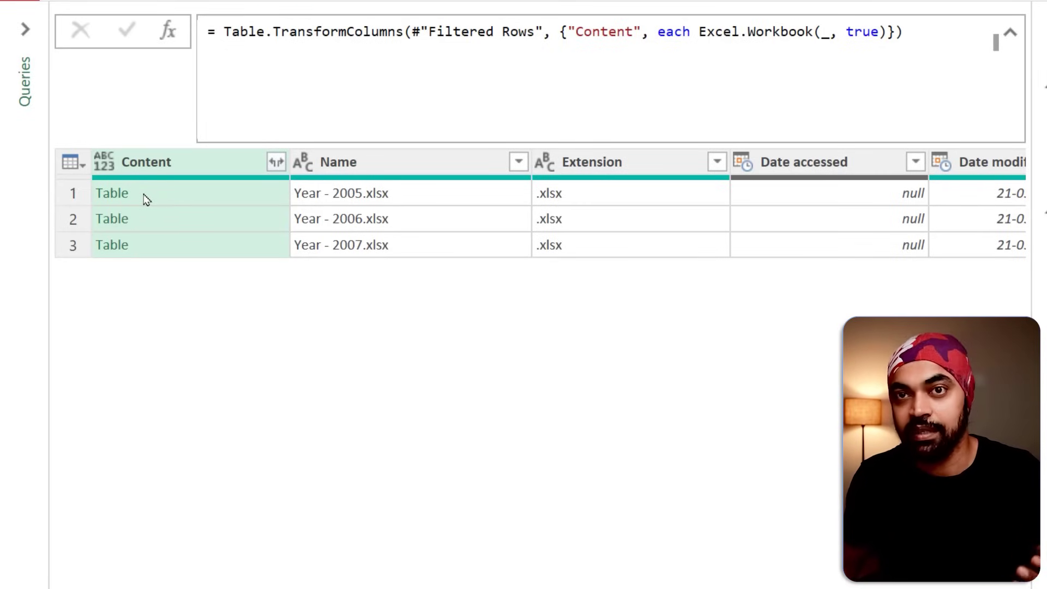
Expand the Content column into Name, Data, Item, Kind and Hidden without a prefix, and preview the tables in the Data column.
click(154, 197)
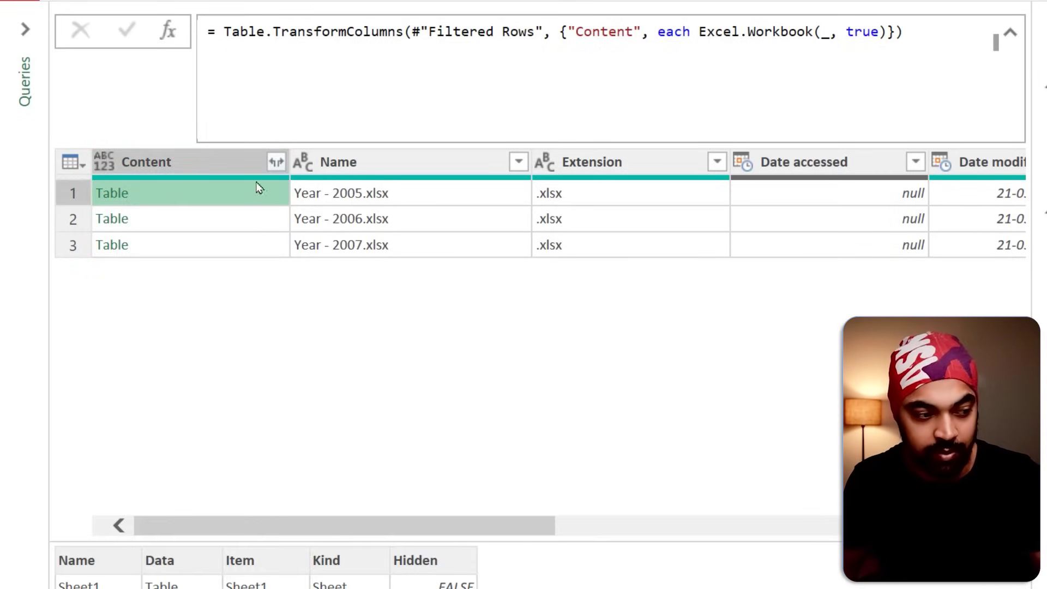
click(234, 162)
click(277, 162)
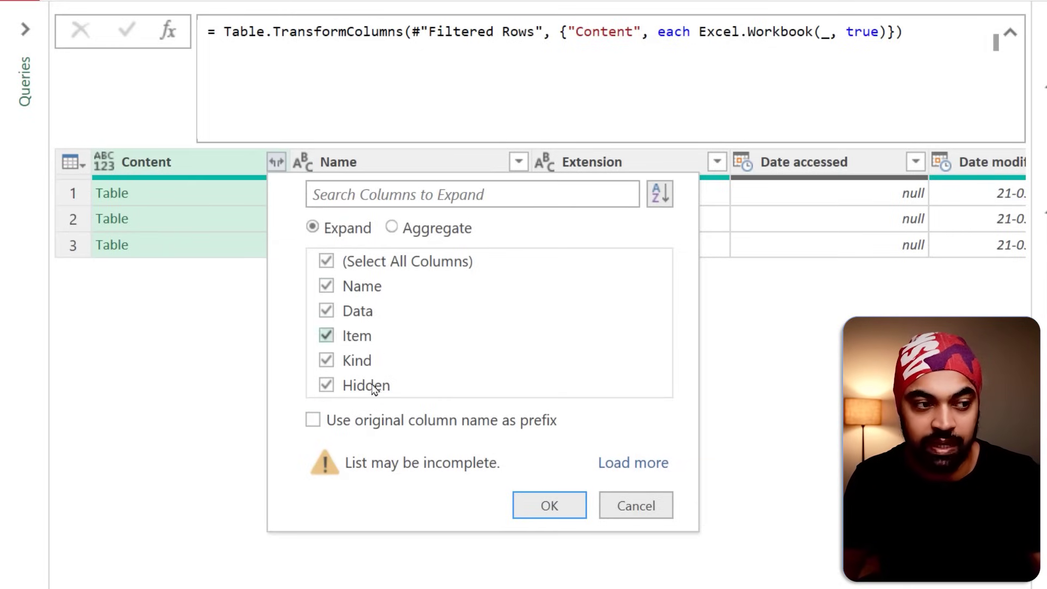
click(550, 505)
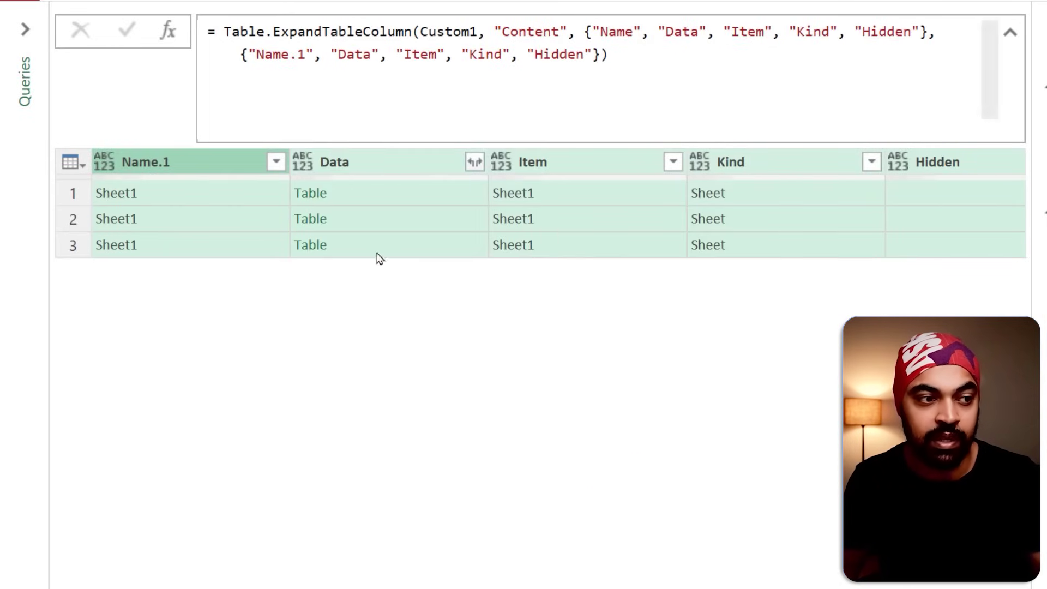
click(352, 198)
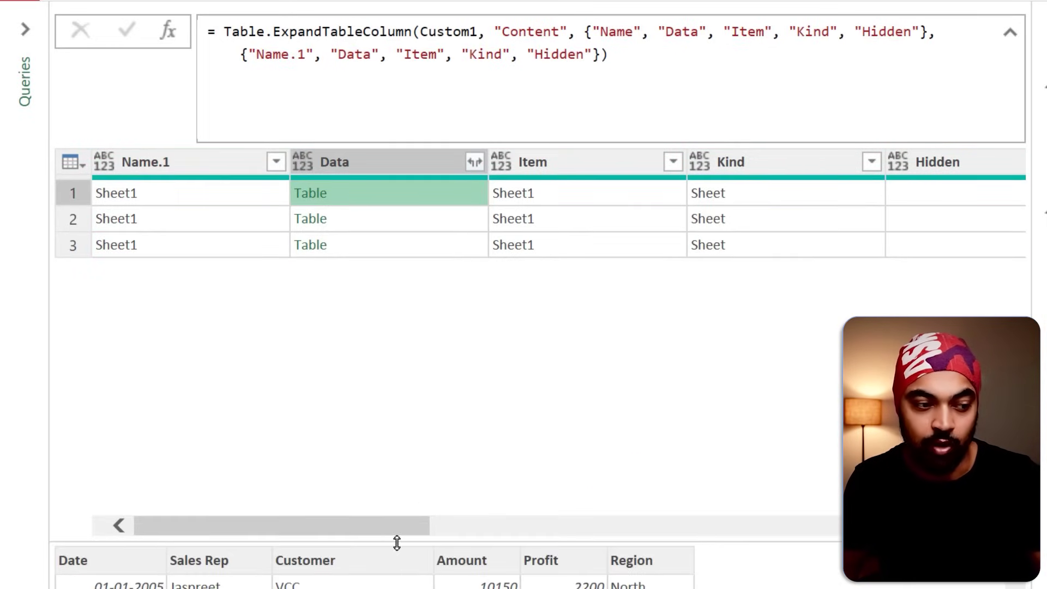
drag(397, 543, 423, 422)
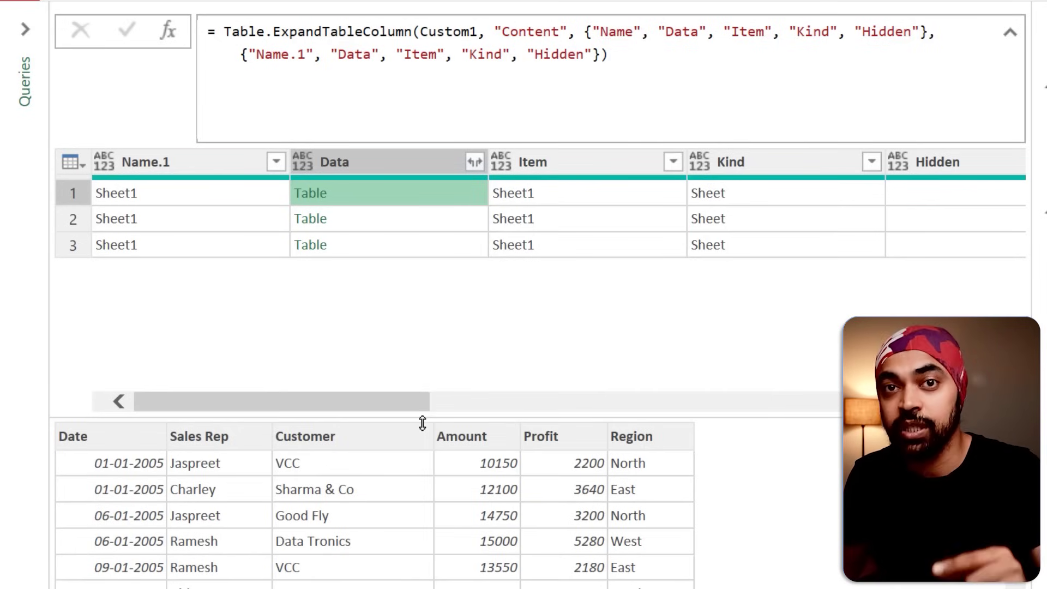
click(359, 223)
click(359, 254)
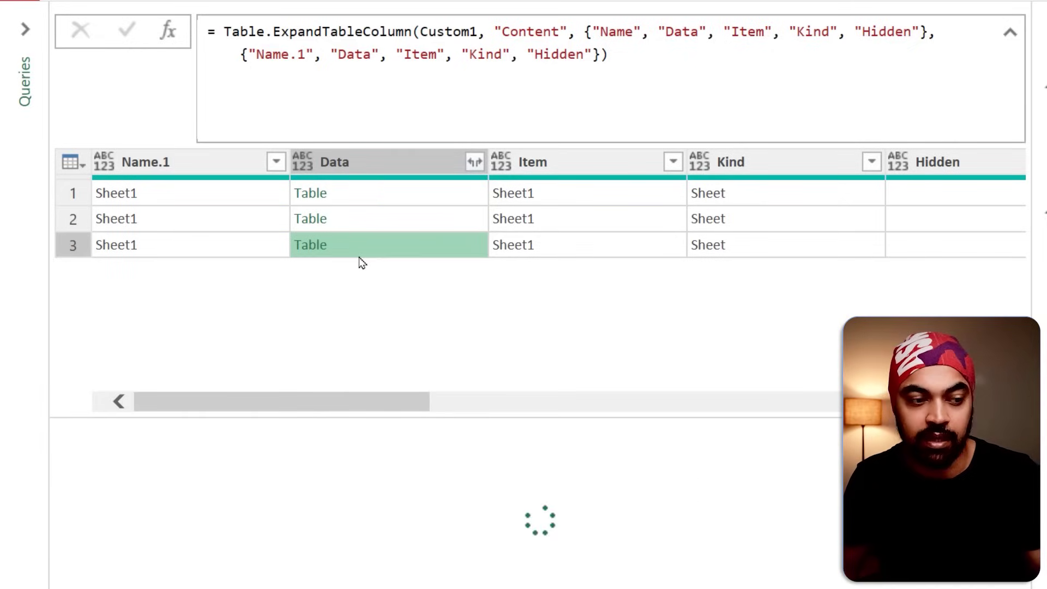
Add a custom step that appends the Data column's tables with = Table.Combine(#"Expanded Content"[Data]).
click(377, 170)
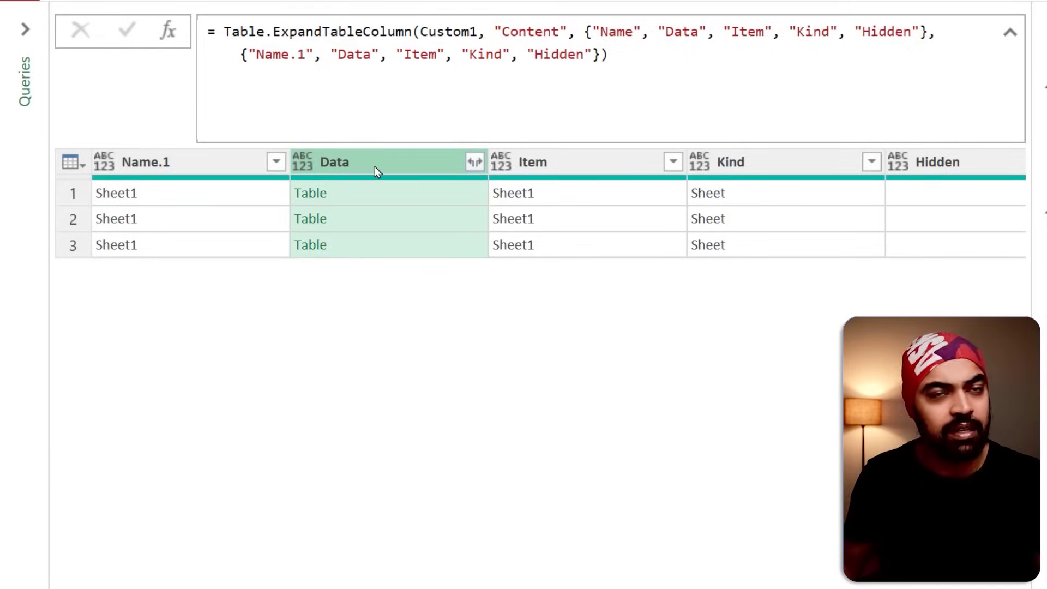
click(169, 31)
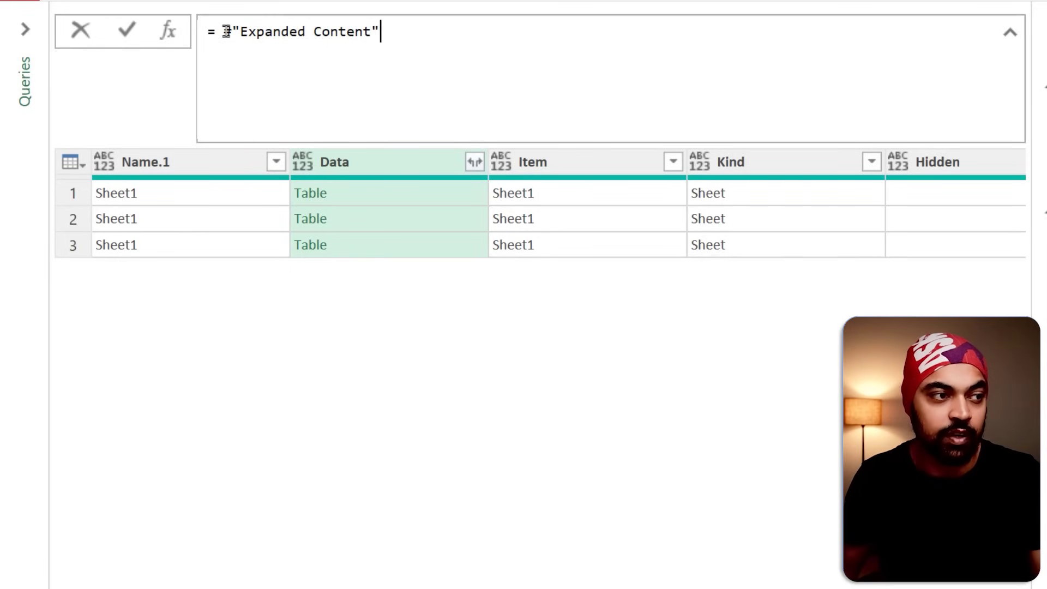
text(Table.Comb)
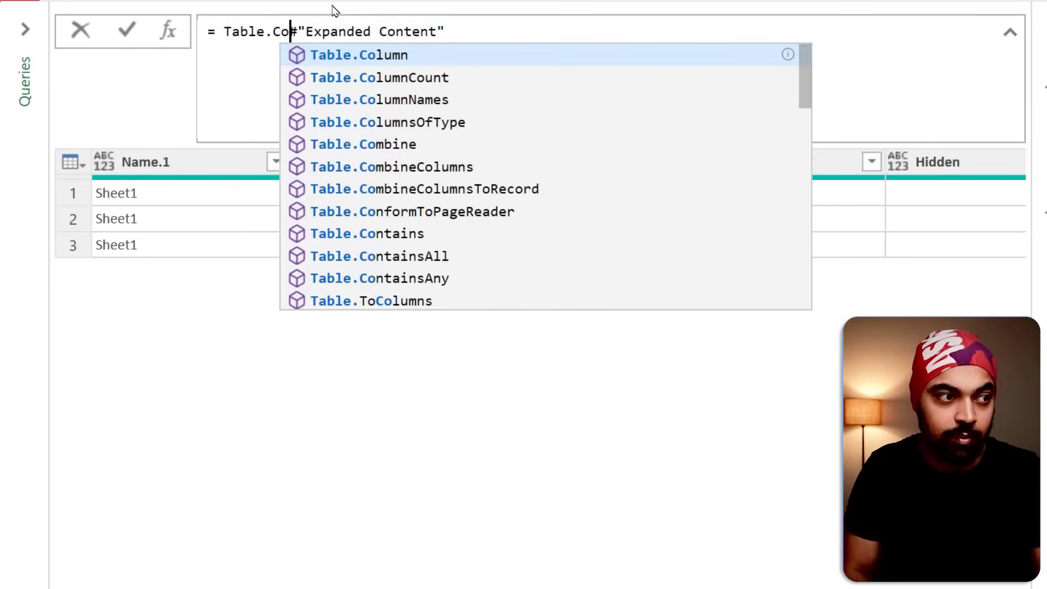
text(ine()
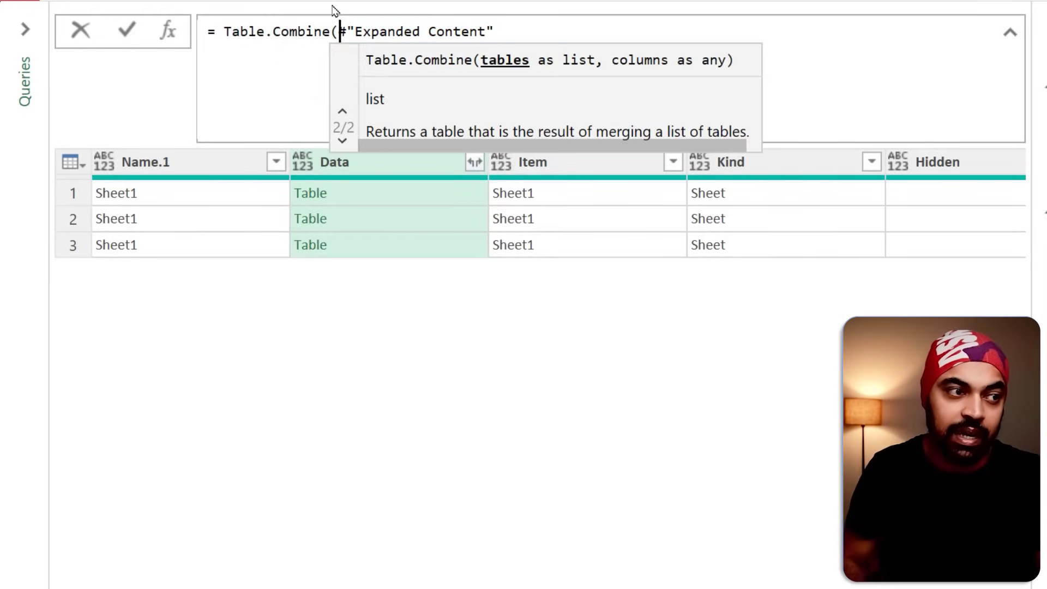
key(Right)
key(Right)
key(End)
text([)
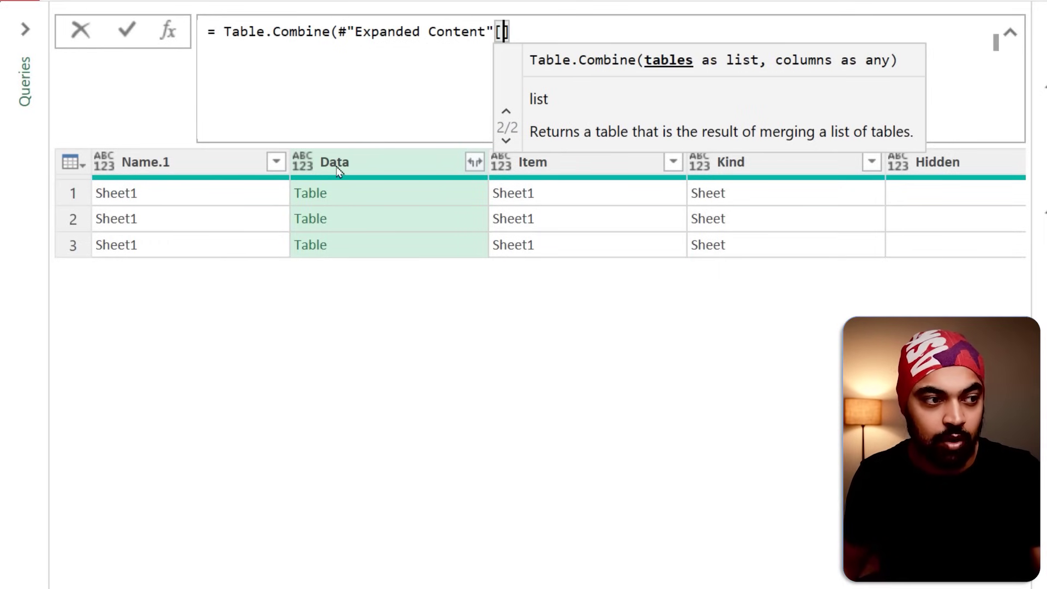
text(Data]))
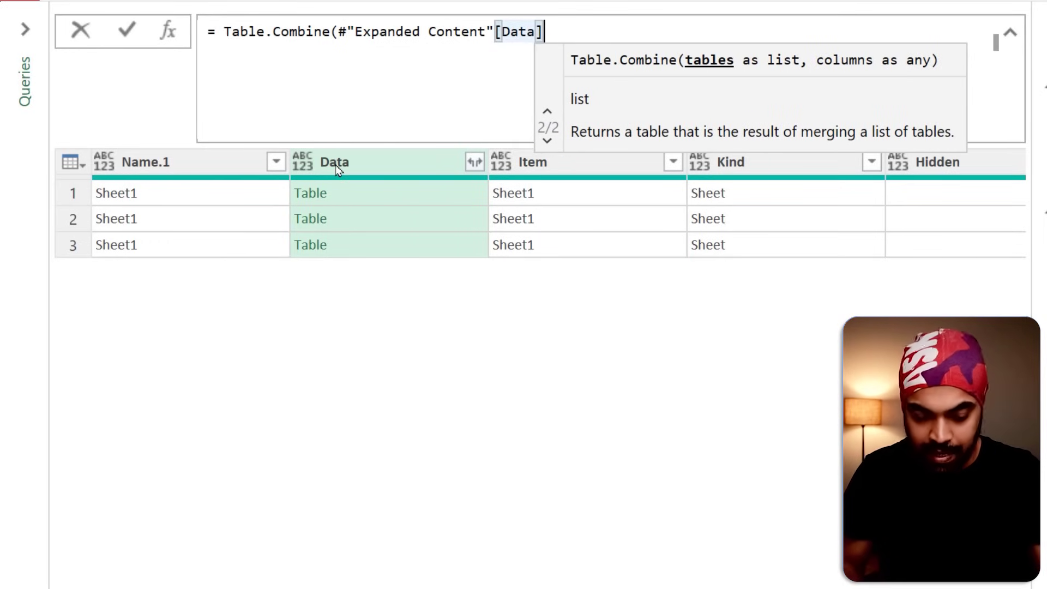
key(Return)
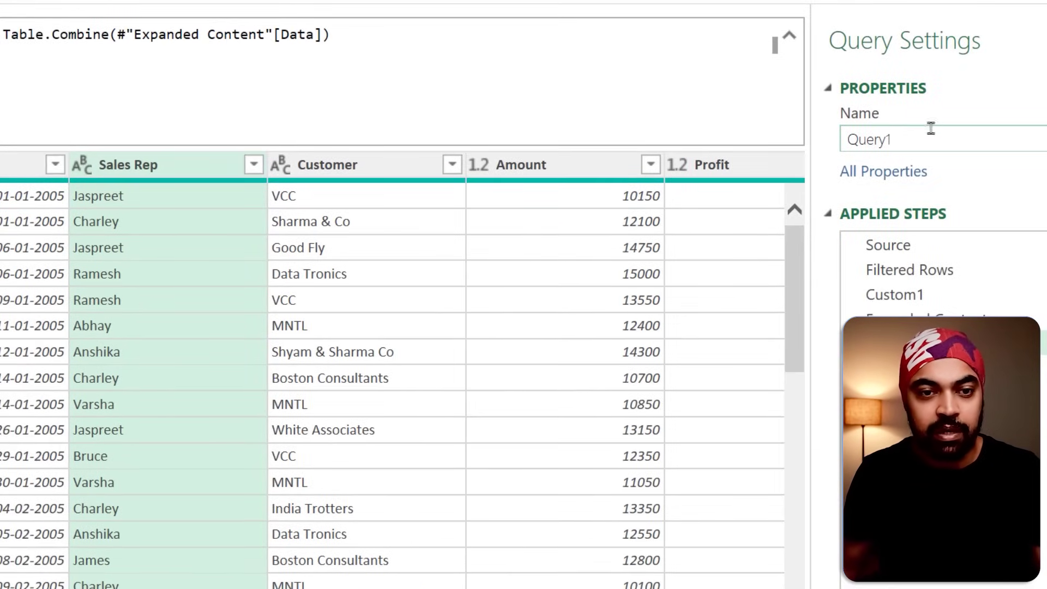
Rename the query as ExcelFiles.
click(929, 137)
text(ExcelFiles)
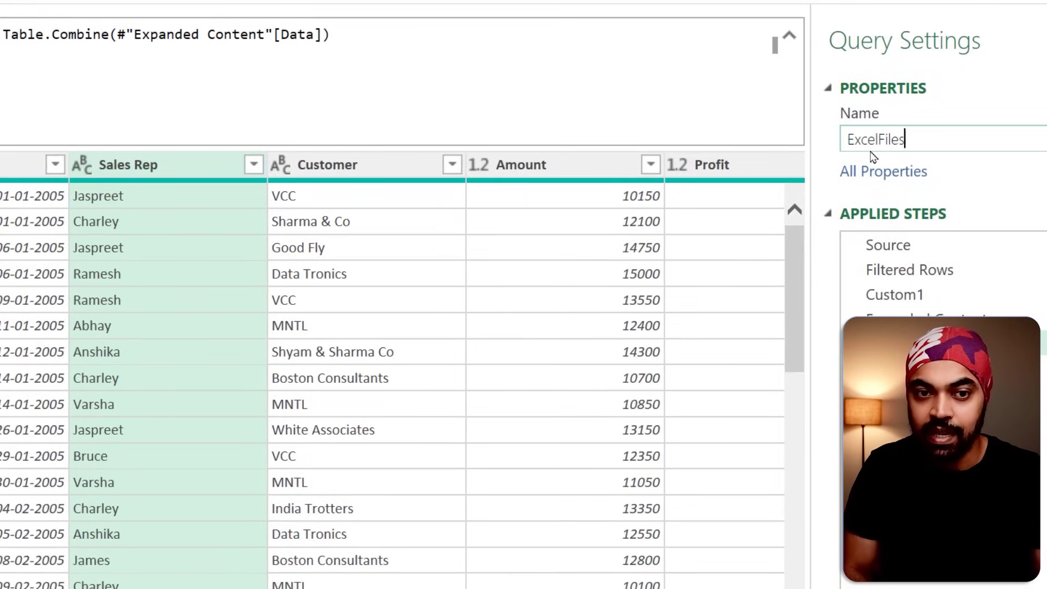
key(Return)
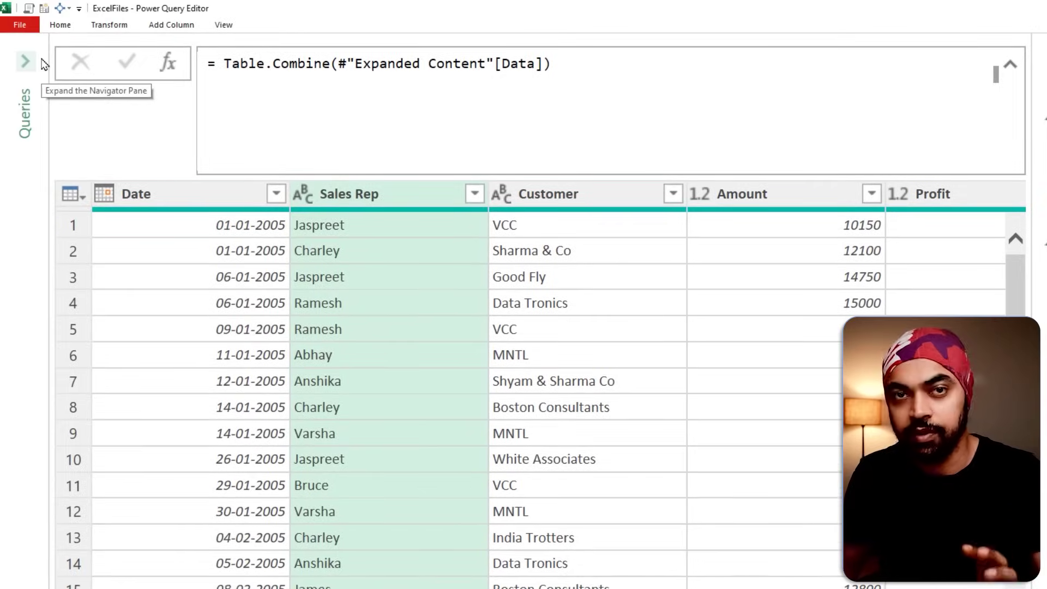
Show the list of queries and duplicate the ExcelFiles query.
click(25, 58)
right_click(82, 90)
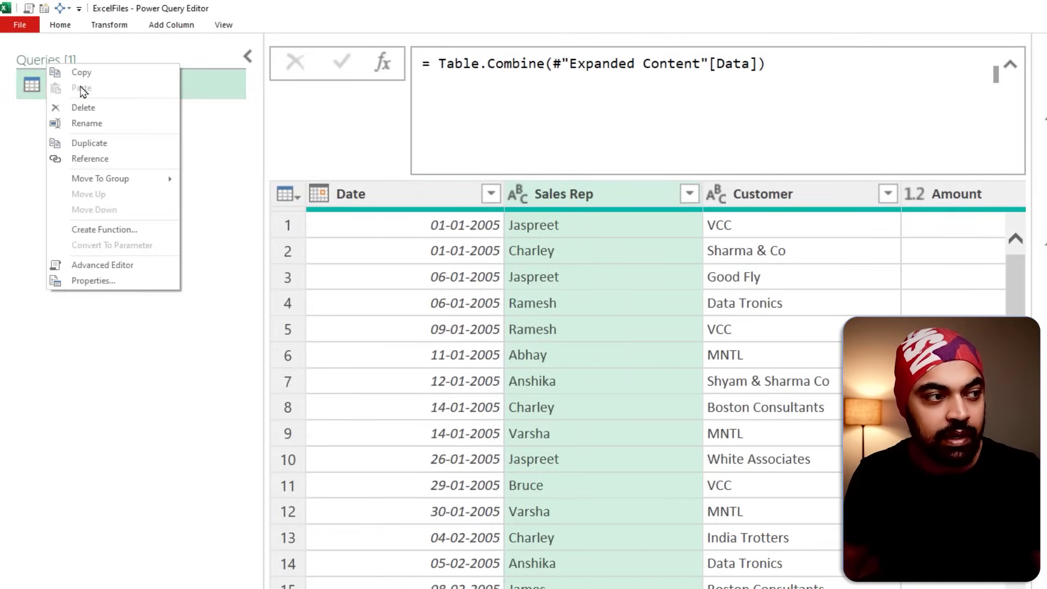
click(74, 137)
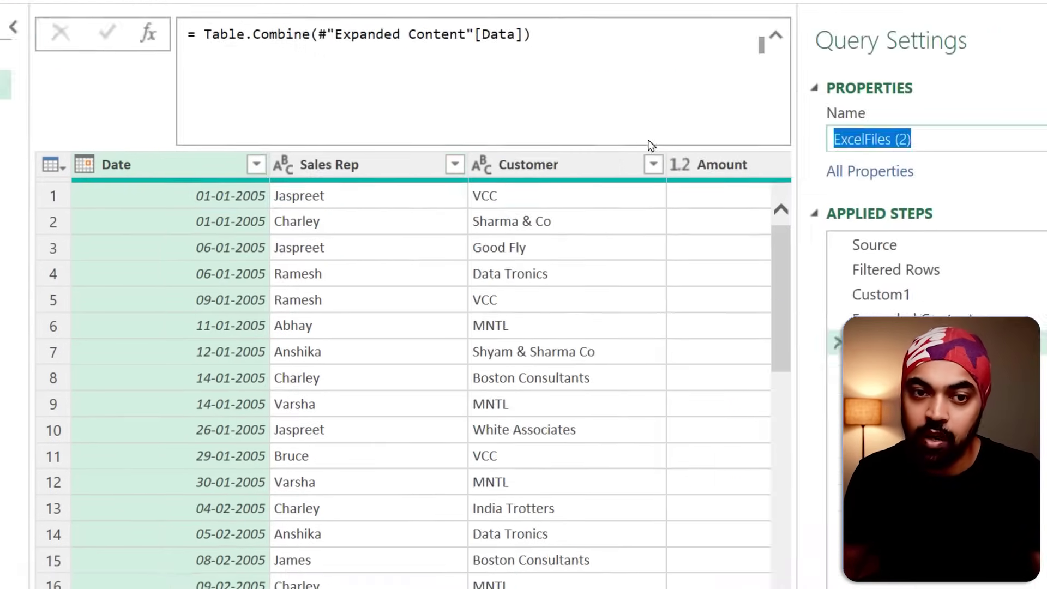
Rename the duplicated query as Csv Files.
text(Csv Fil)
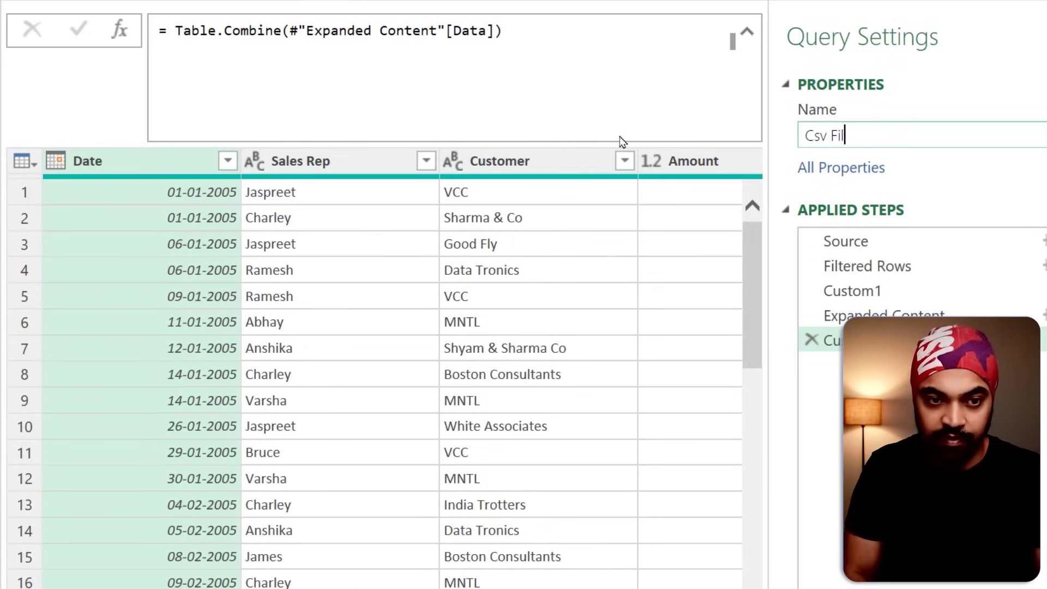
text(es)
key(Return)
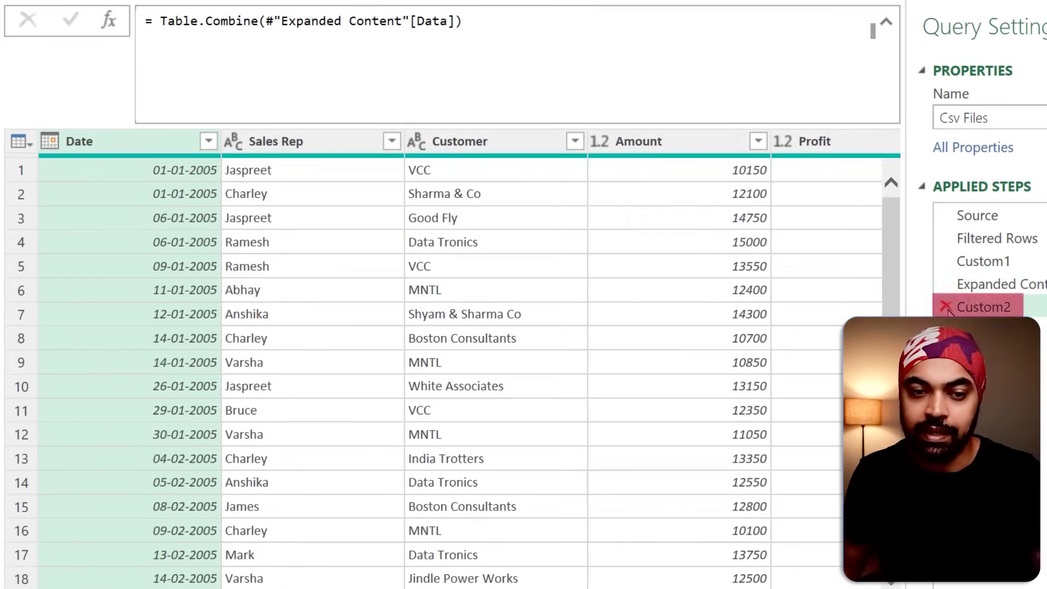
Delete every applied step after Filtered Rows in the Csv Files query and review the Source step.
click(811, 339)
click(946, 292)
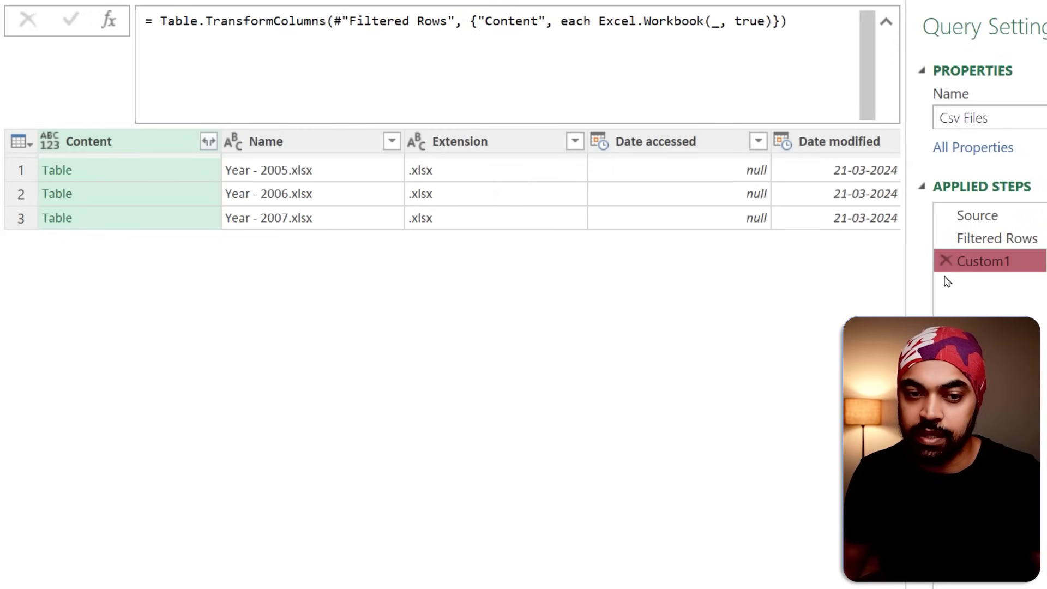
click(946, 262)
click(977, 216)
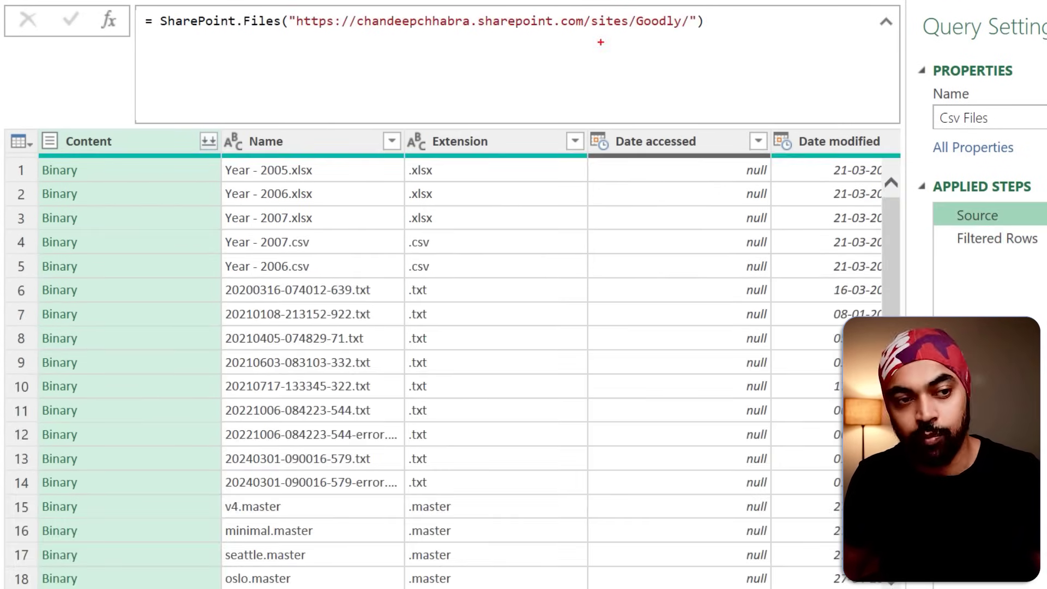
Change the Filtered Rows formula so it keeps rows whose Folder Path contains "CSV Files".
click(1004, 240)
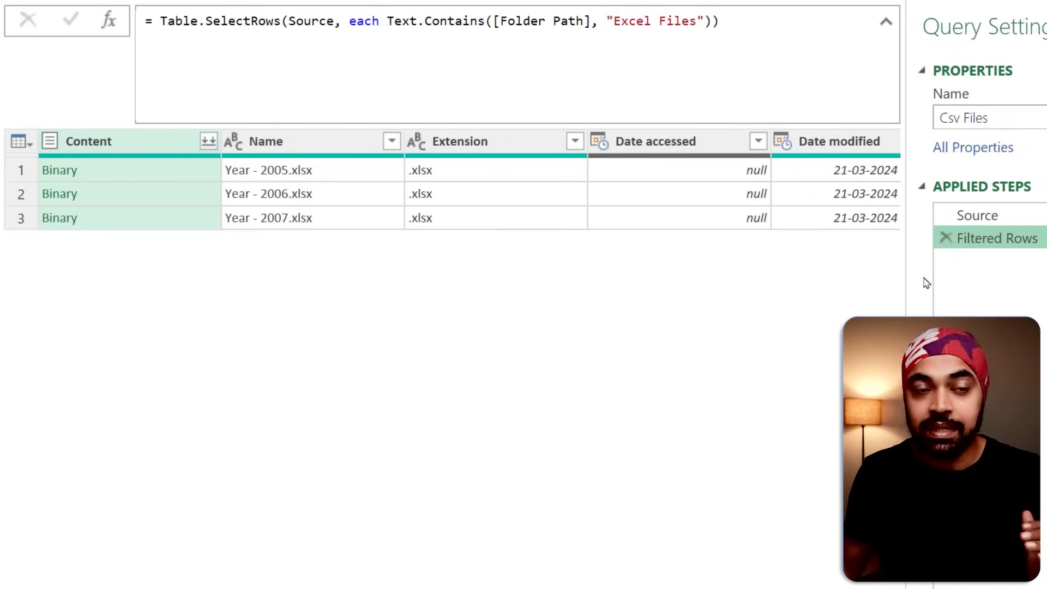
click(643, 33)
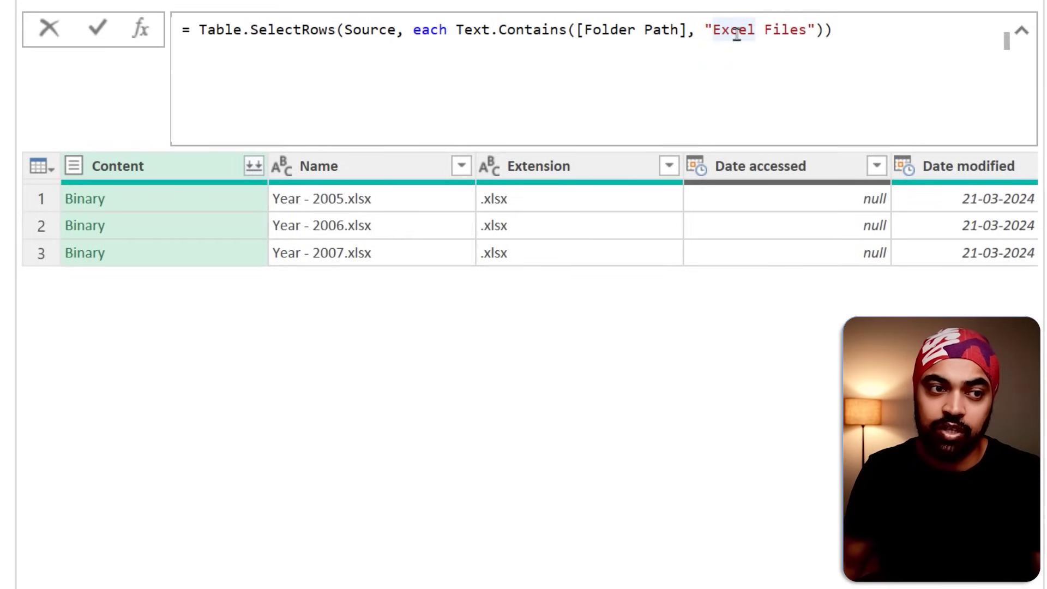
double_click(737, 35)
text(Csv)
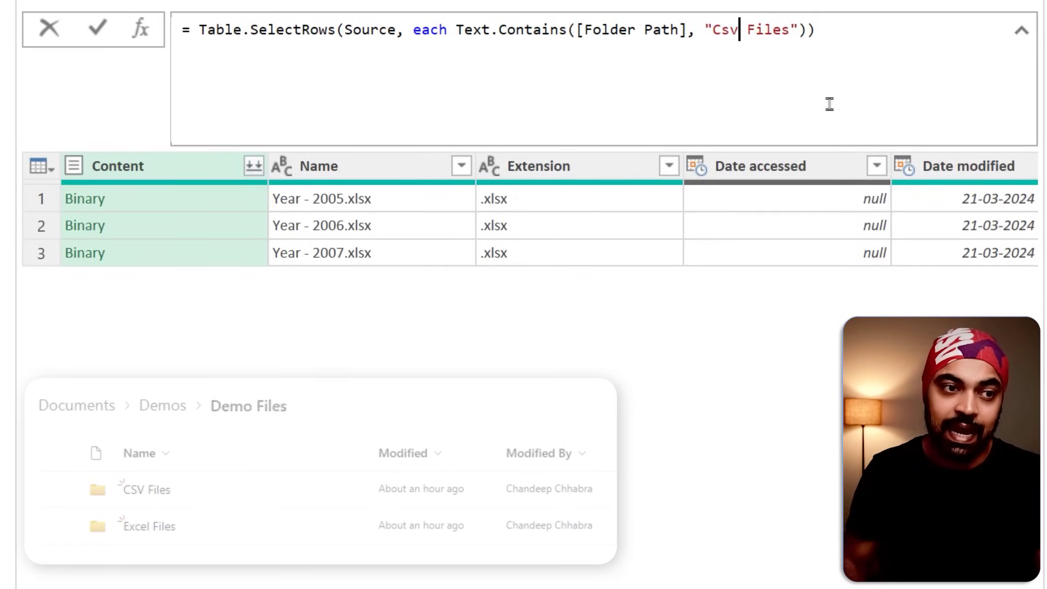
key(Return)
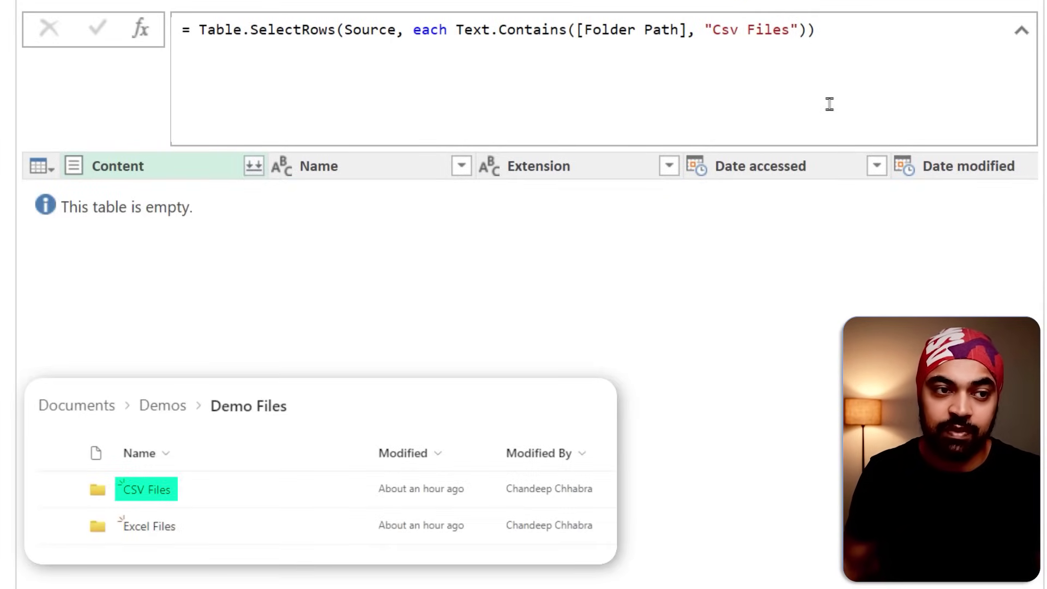
double_click(731, 29)
text(CSV)
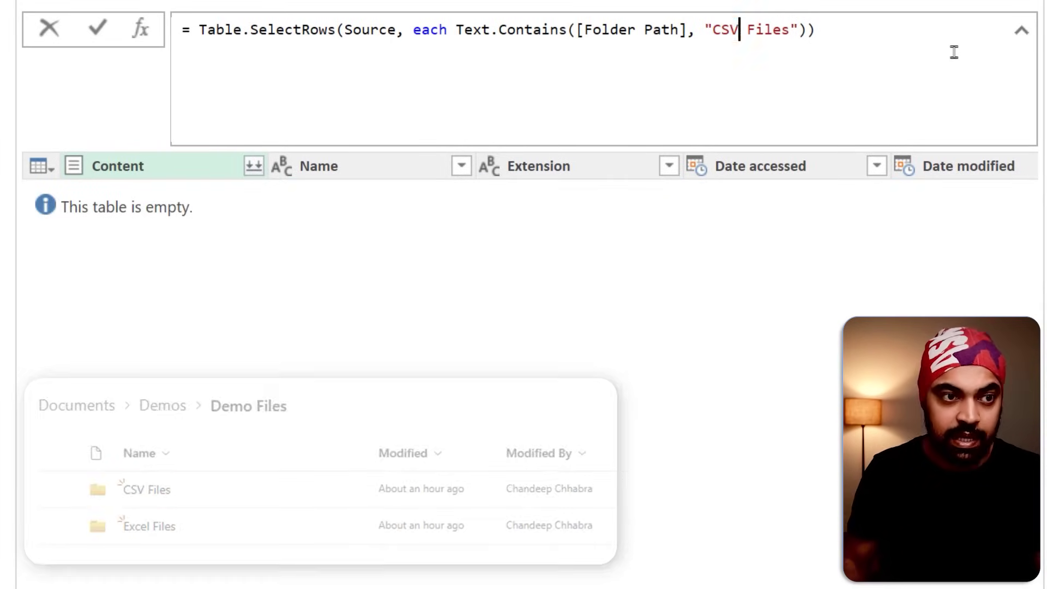
key(Return)
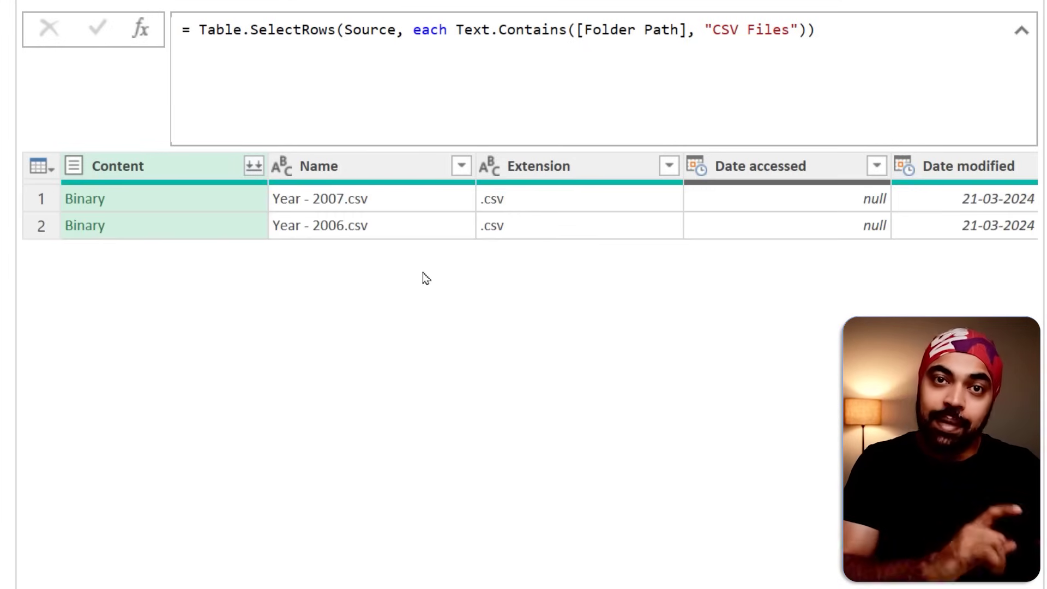
Preview the first file's binary, and add a custom step with = Table.TransformColumns(#"Filtered Rows", {"Content", each _}).
click(178, 208)
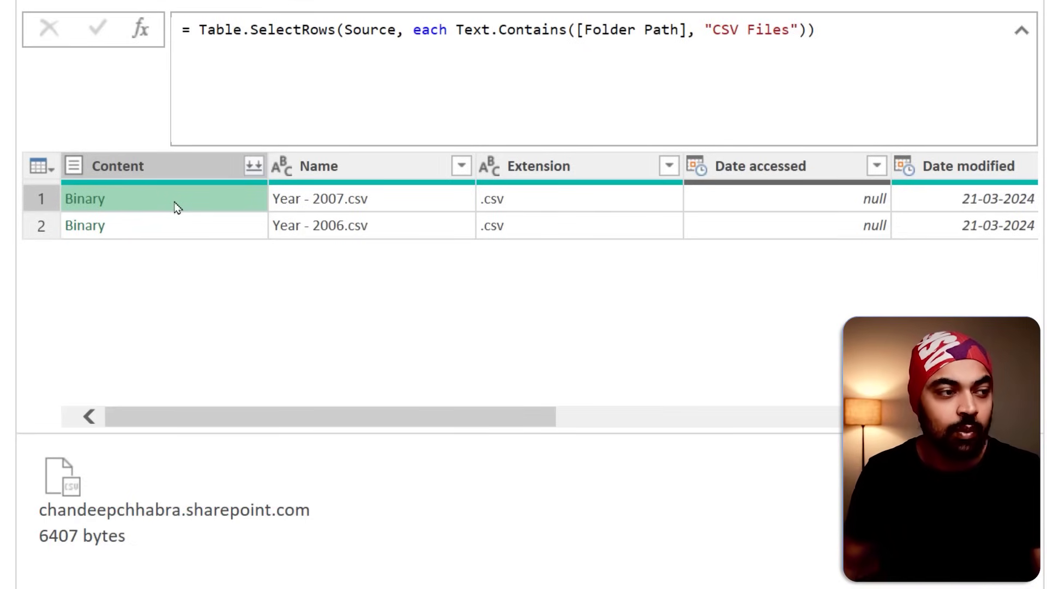
click(143, 31)
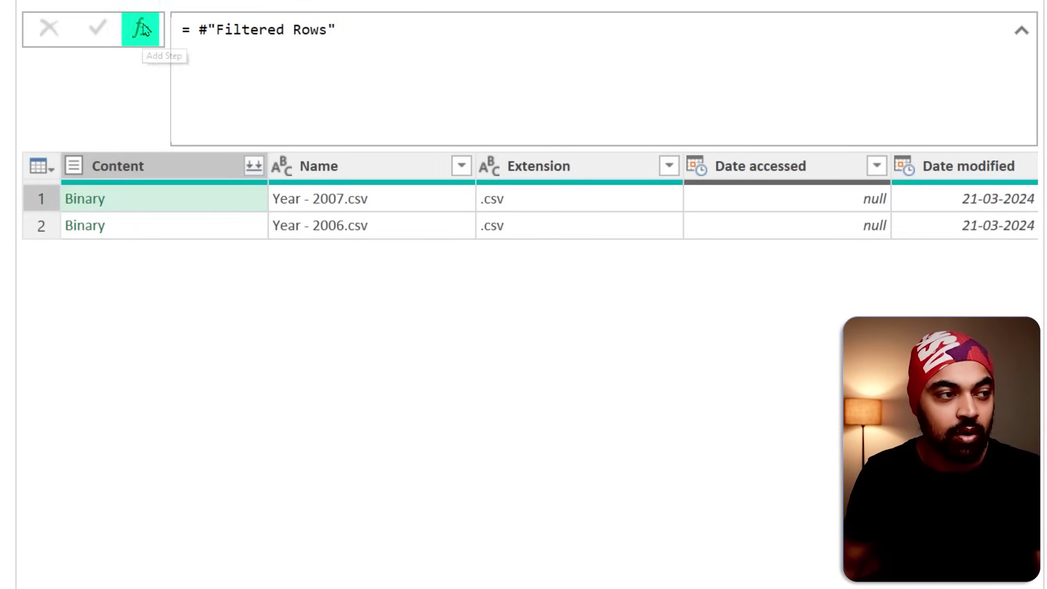
click(200, 31)
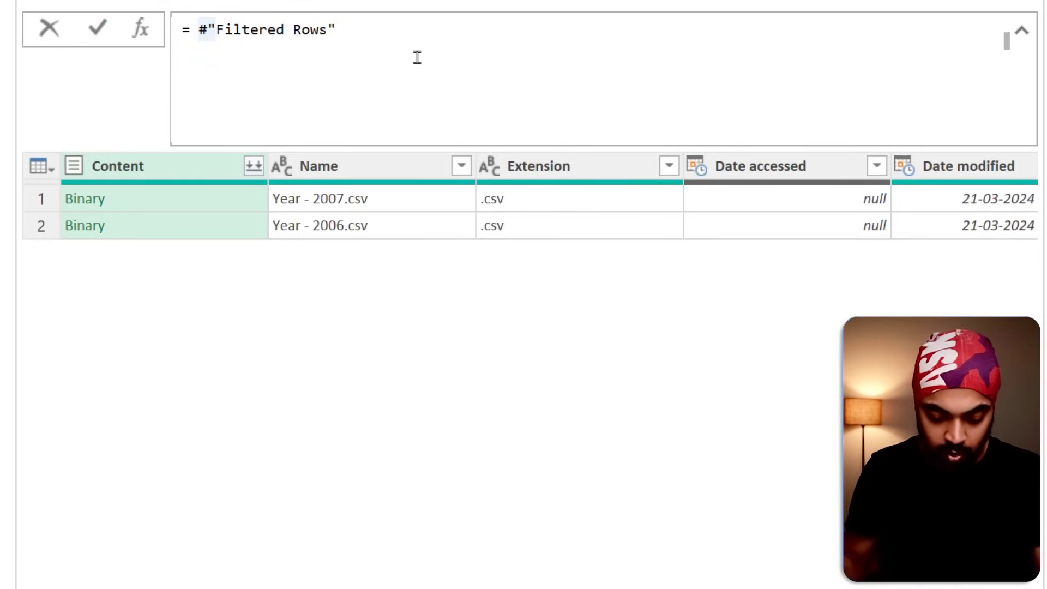
text(Table.Tran)
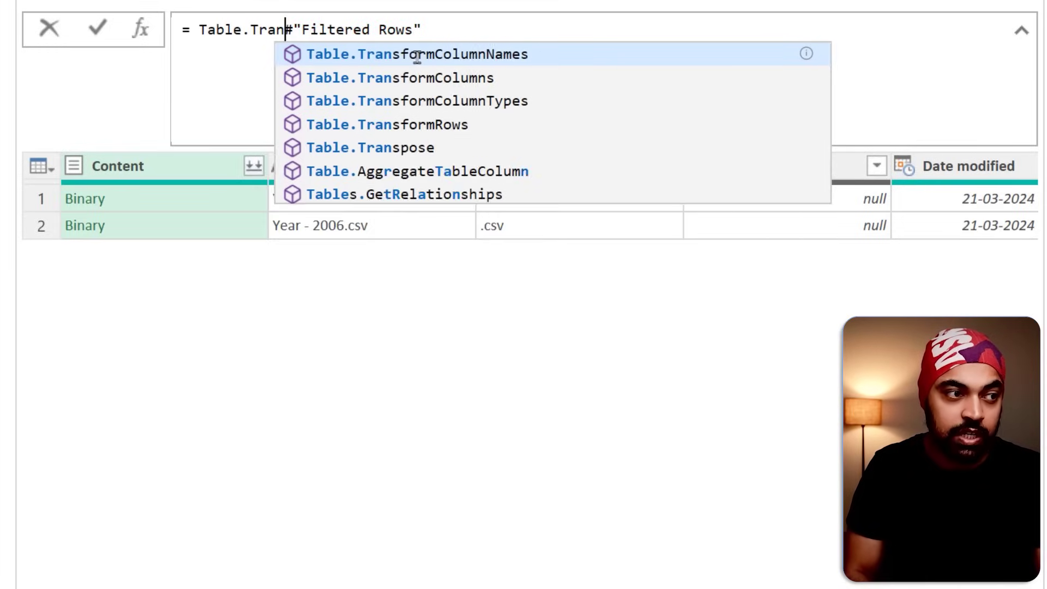
text(sformColumns)
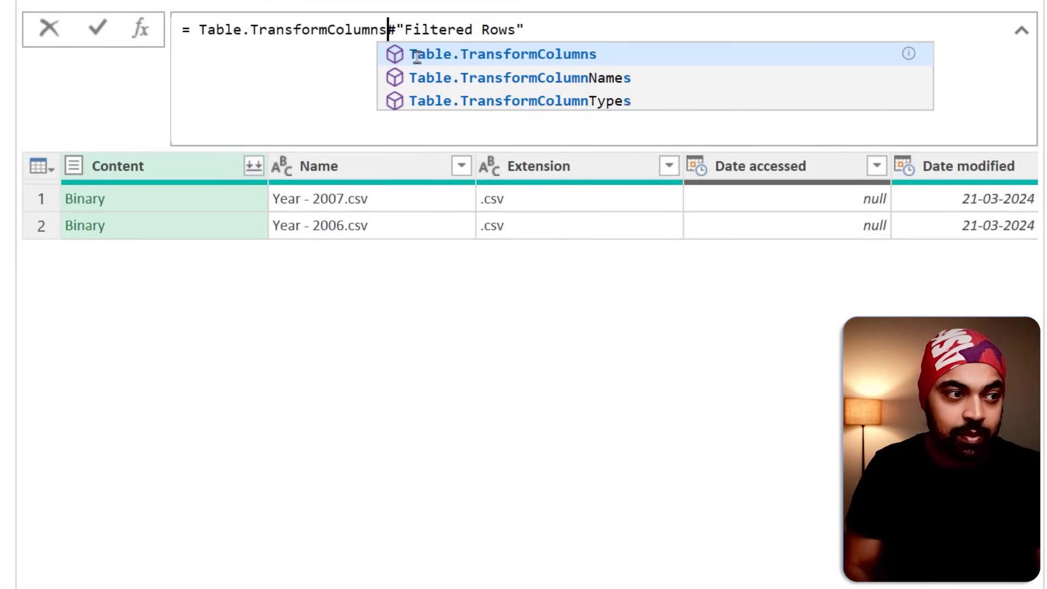
text(()
drag(387, 8, 537, 52)
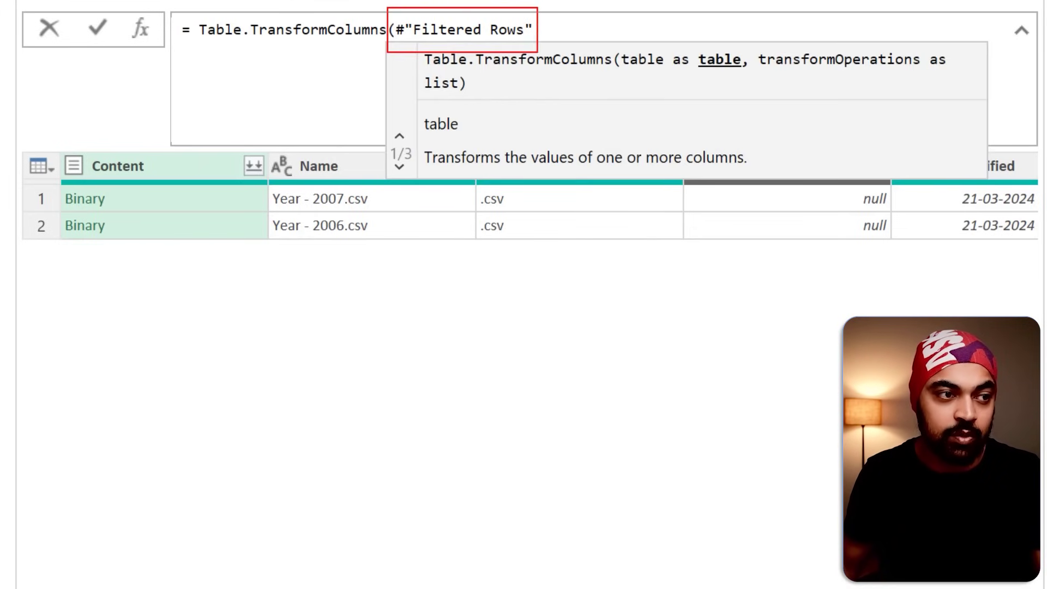
drag(43, 141, 748, 279)
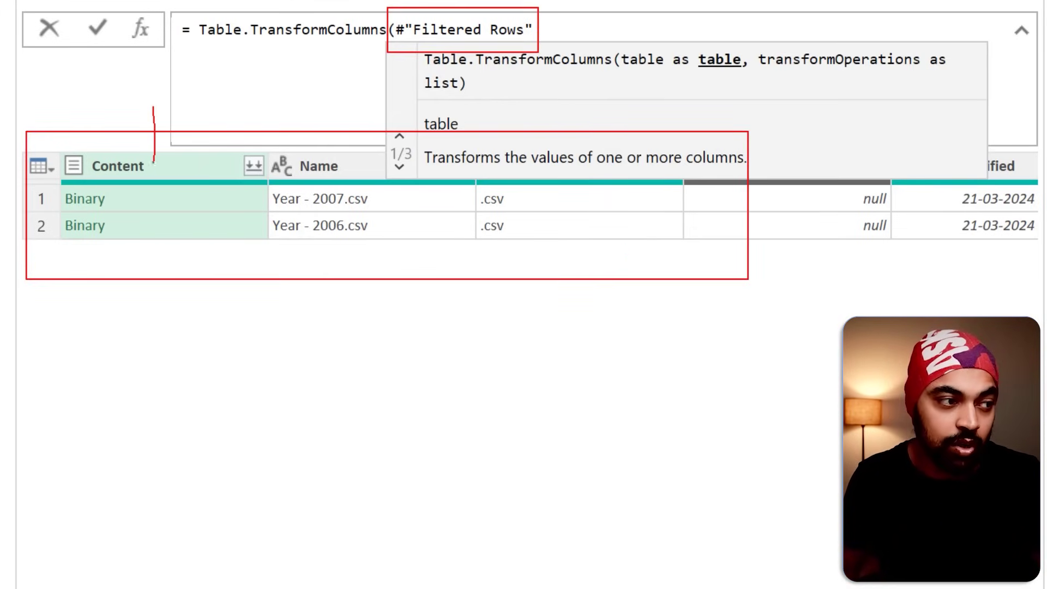
key(Escape)
text(,)
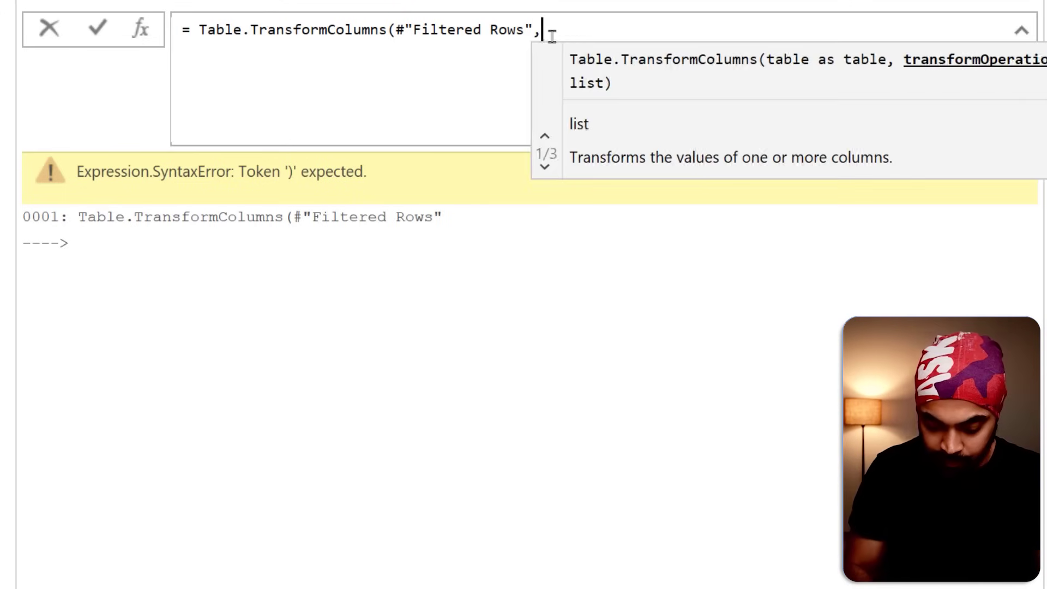
text( {"Content",)
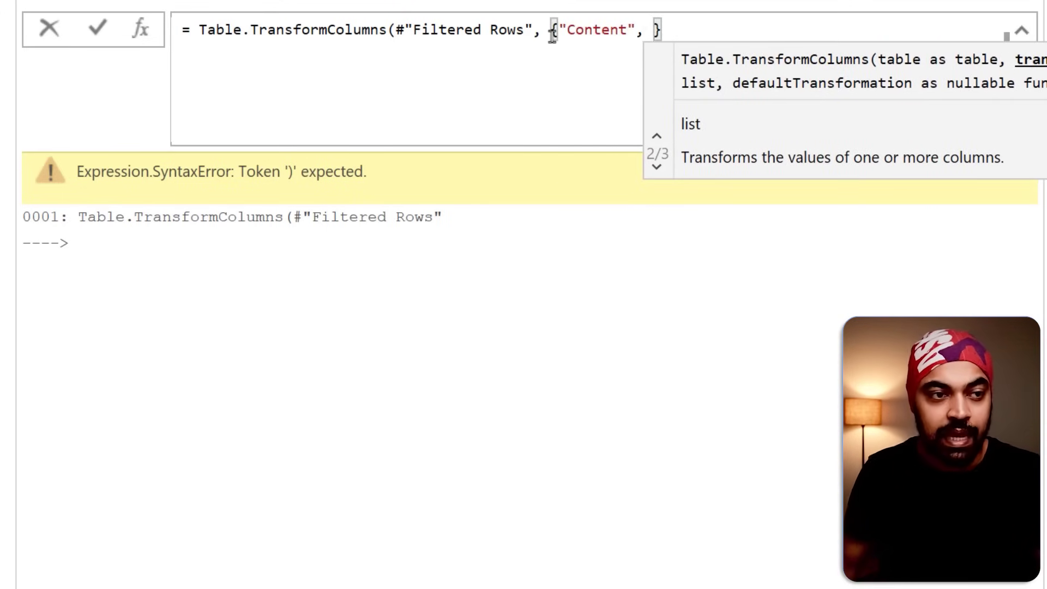
text(each _})
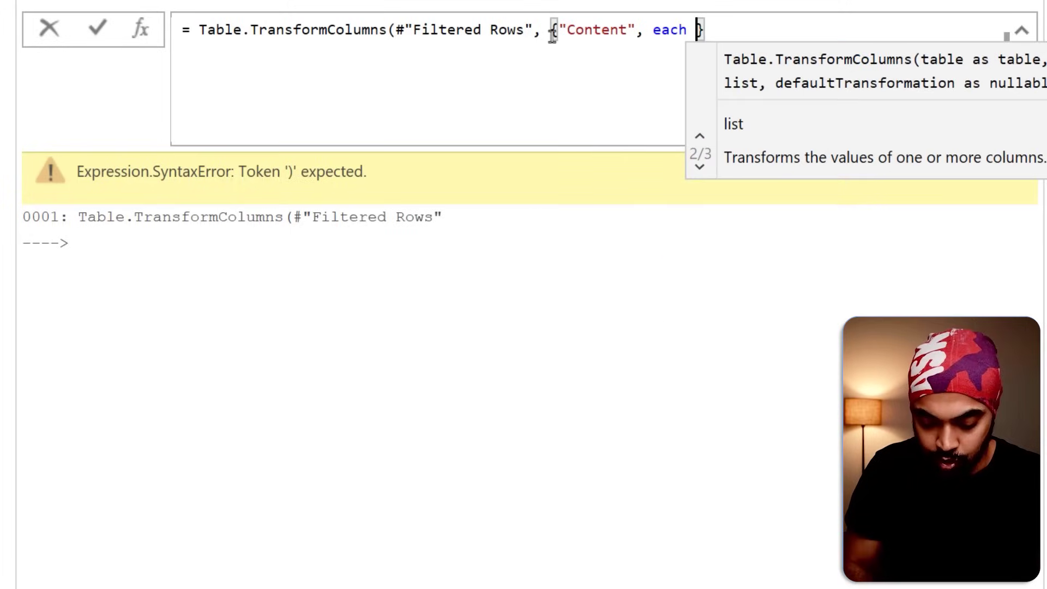
text())
key(Return)
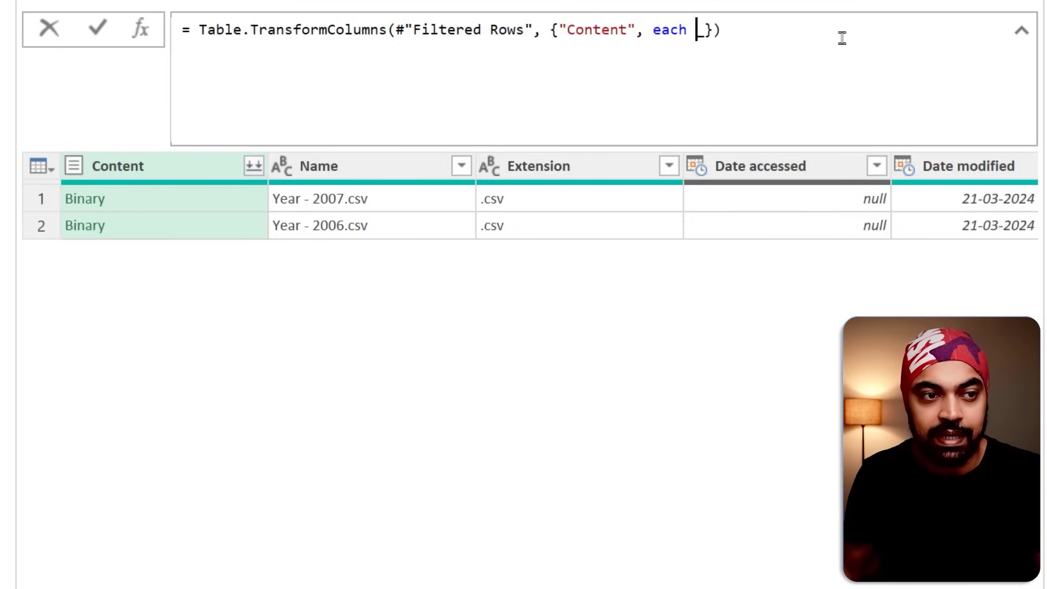
Convert the Content binaries to tables with each Csv.Document(_) and preview the Year - 2007.csv table.
text(.D)
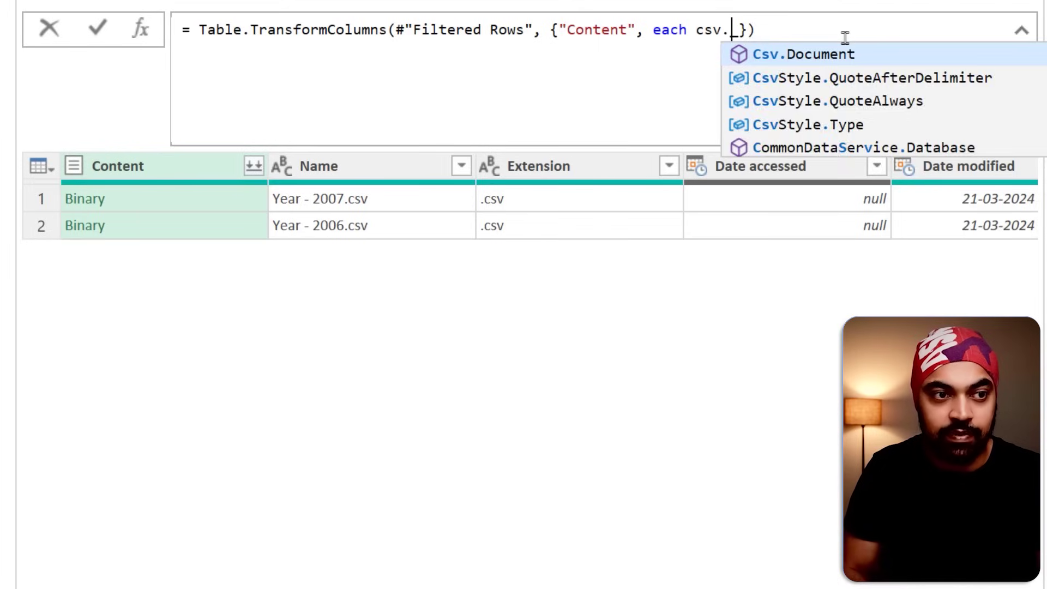
key(Tab)
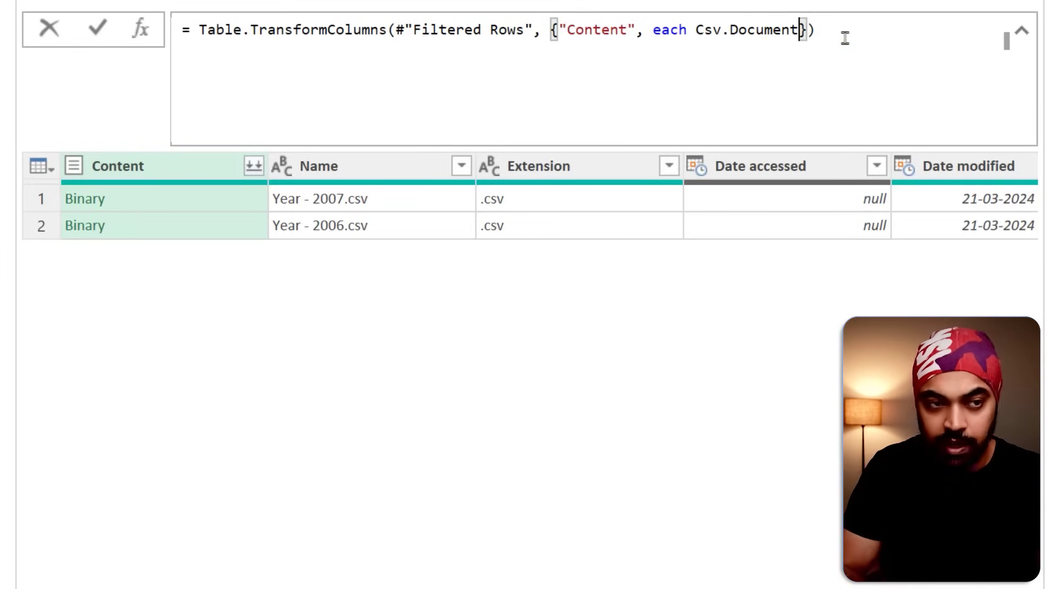
text((_)
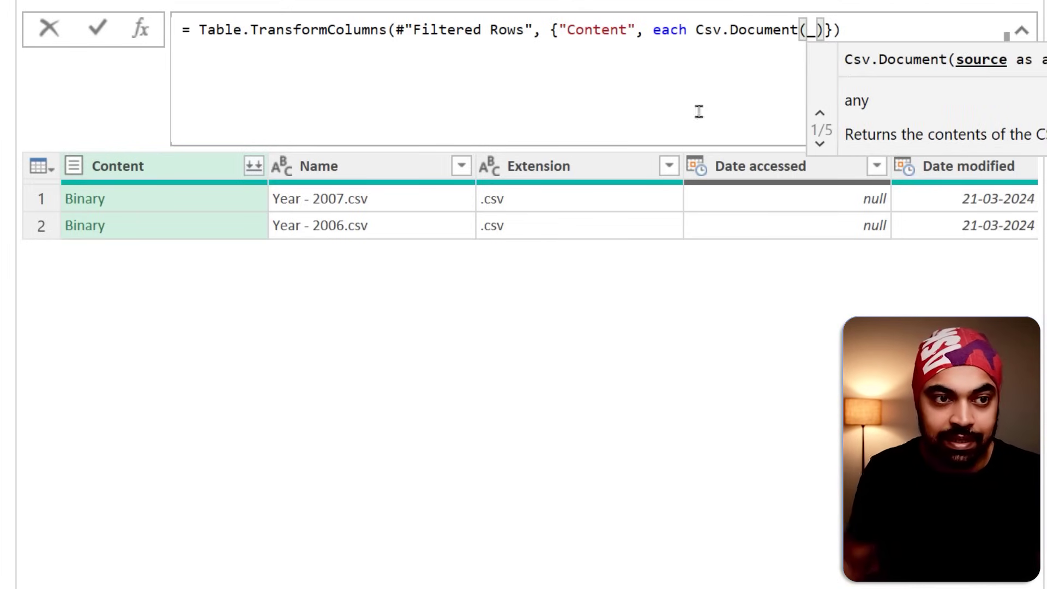
key(Return)
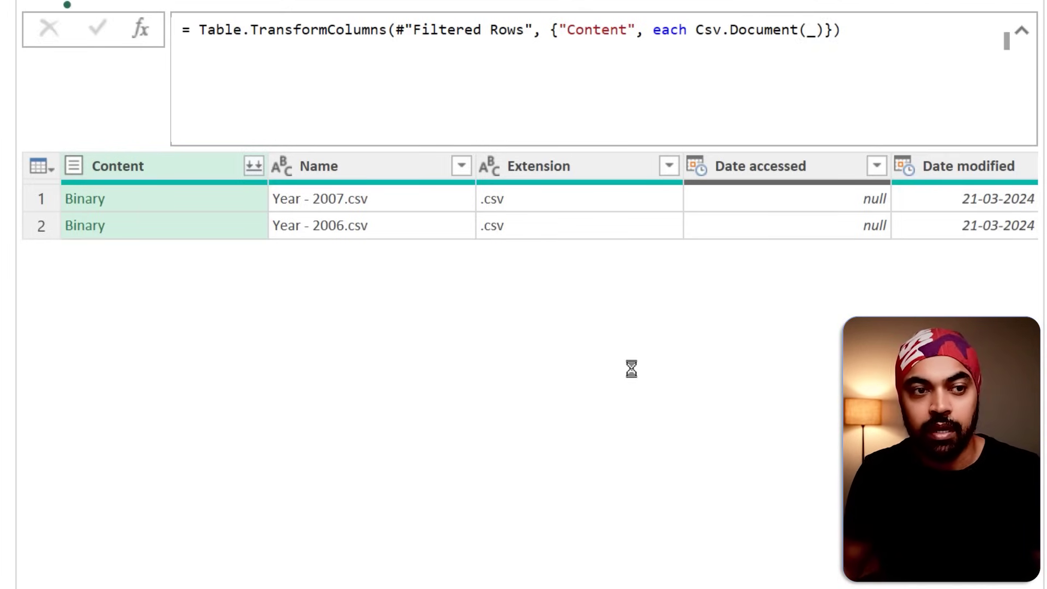
click(172, 206)
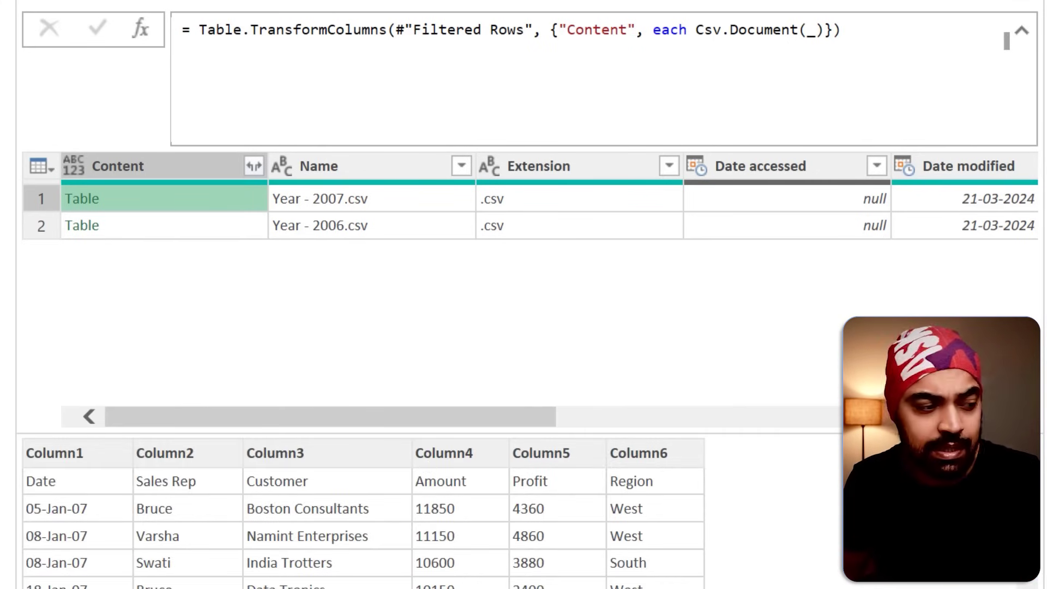
mouse_move(16, 466)
mouse_down()
mouse_move(256, 506)
mouse_move(686, 496)
mouse_up()
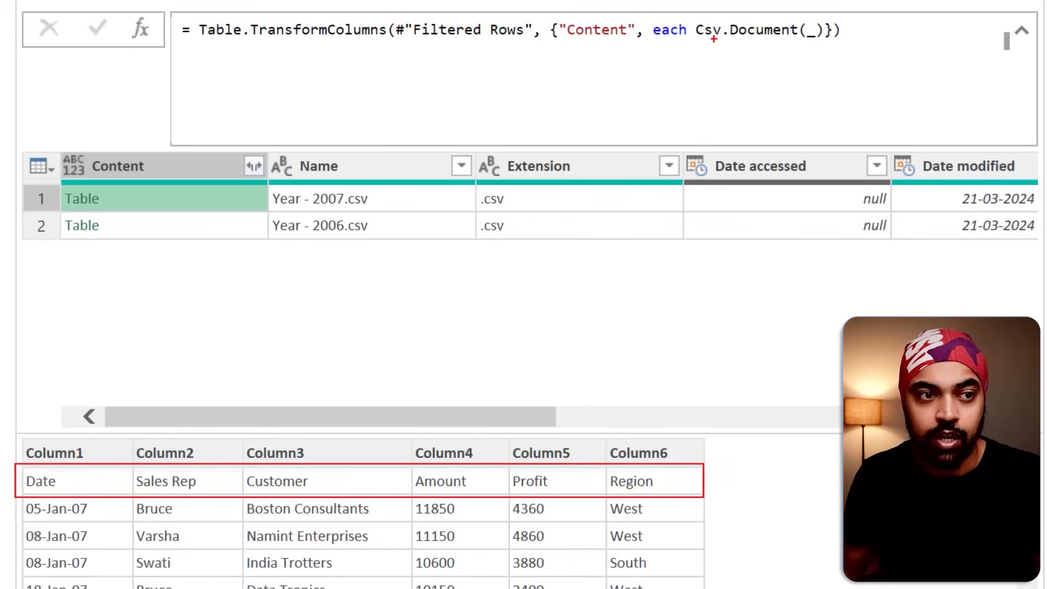
key(Escape)
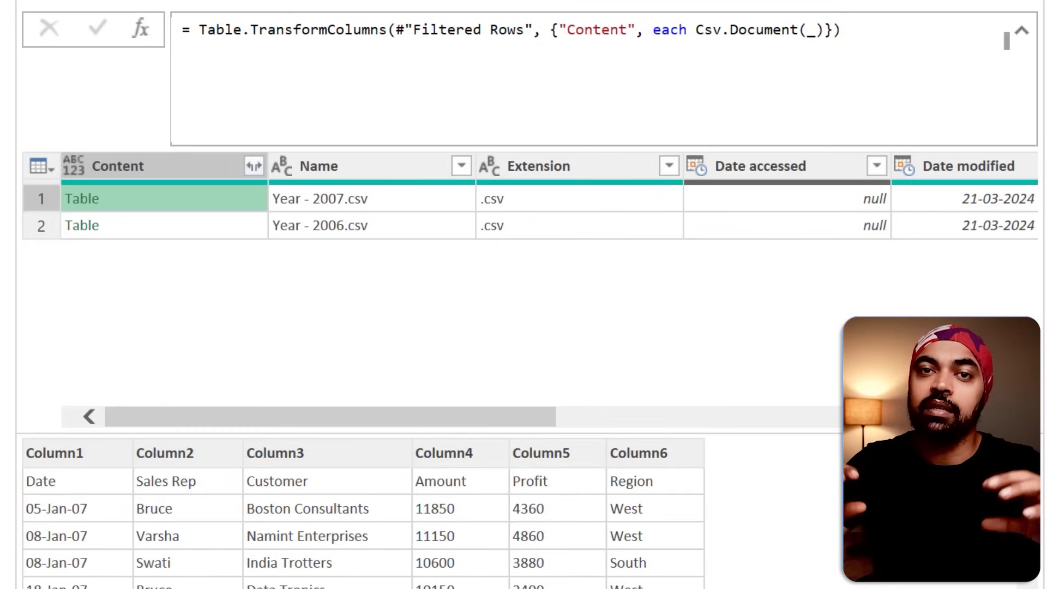
Wrap Csv.Document(_) in Table.PromoteHeaders within the custom step's formula and preview the Year - 2007.csv table.
click(695, 31)
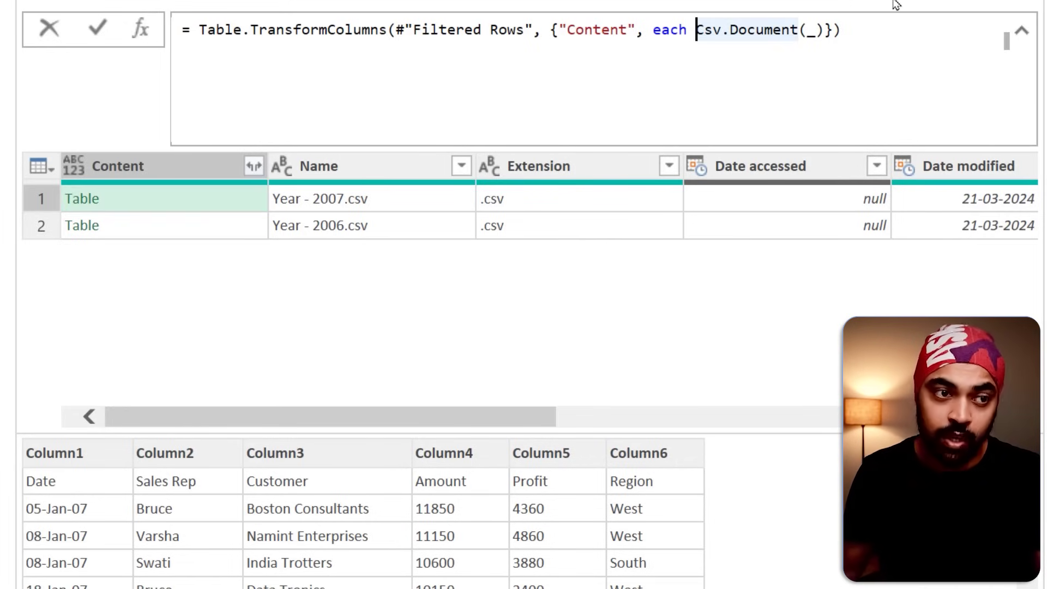
text(Table.P)
text(romoteHeaders)
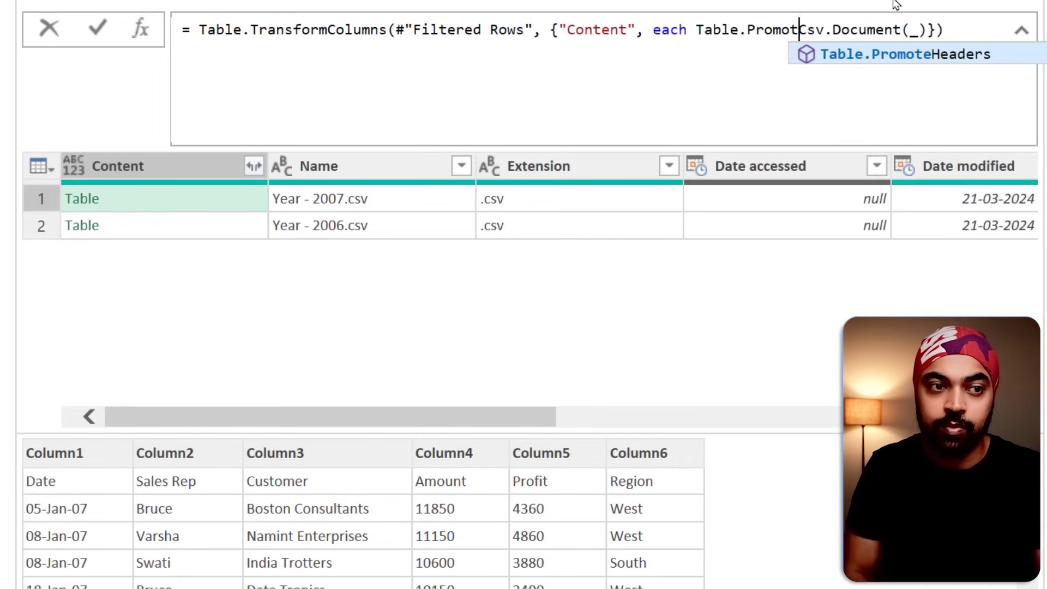
text(()
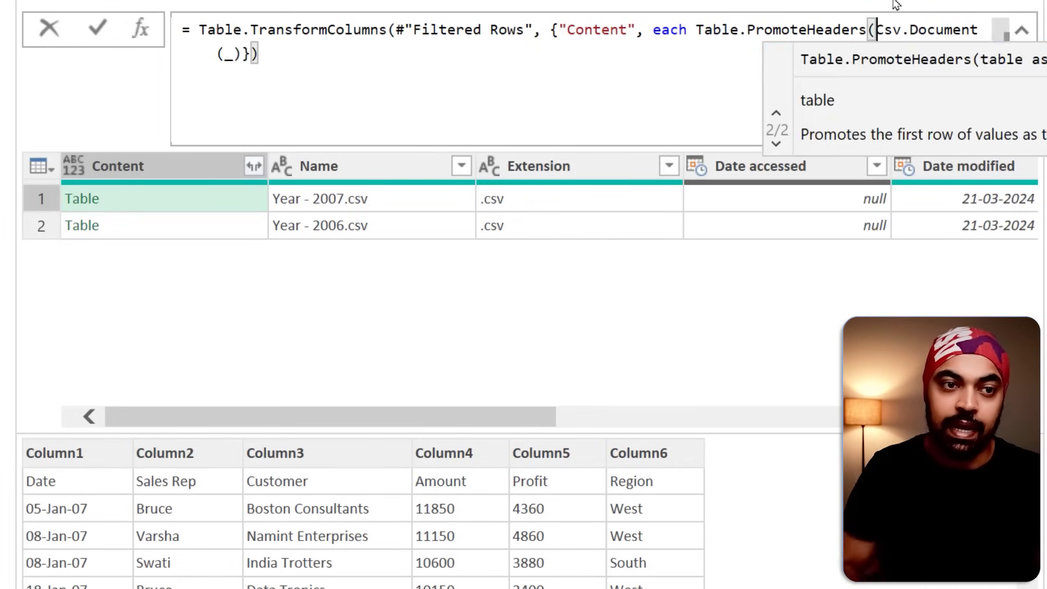
key(End)
key(End)
key(Left)
key(Left)
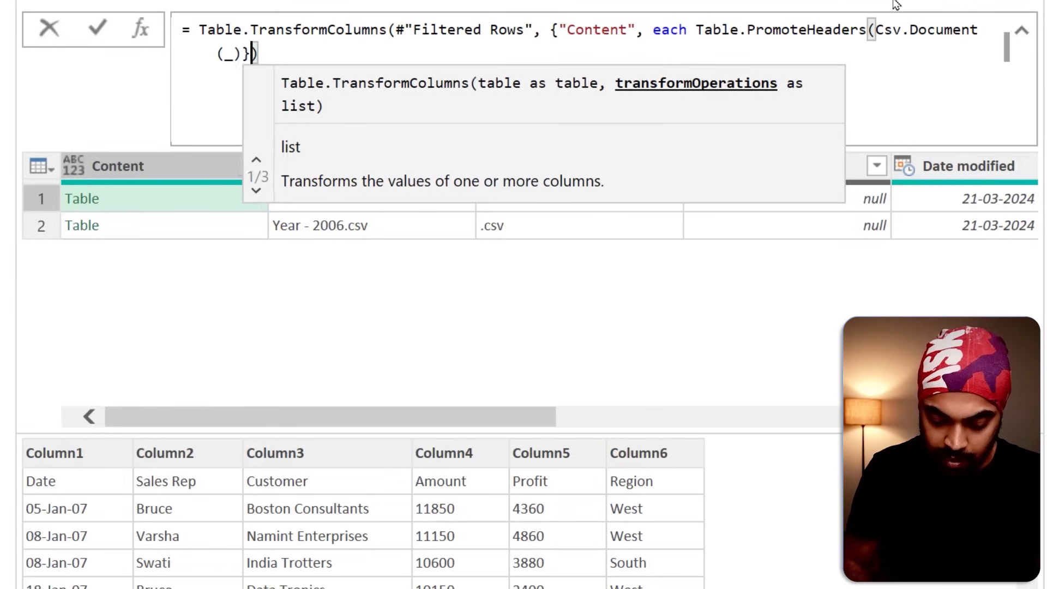
text())
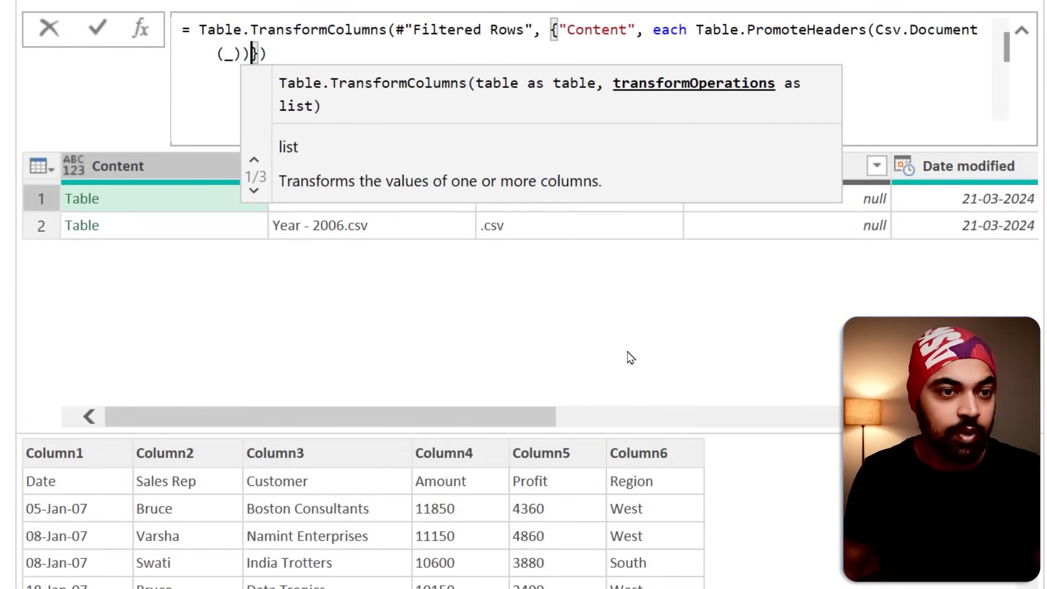
key(Return)
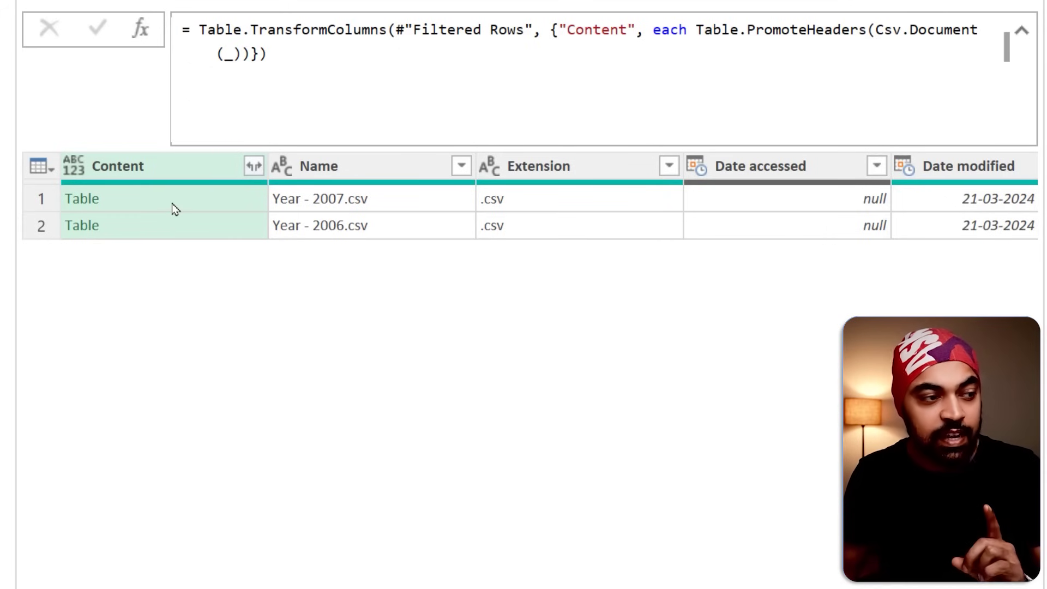
click(173, 208)
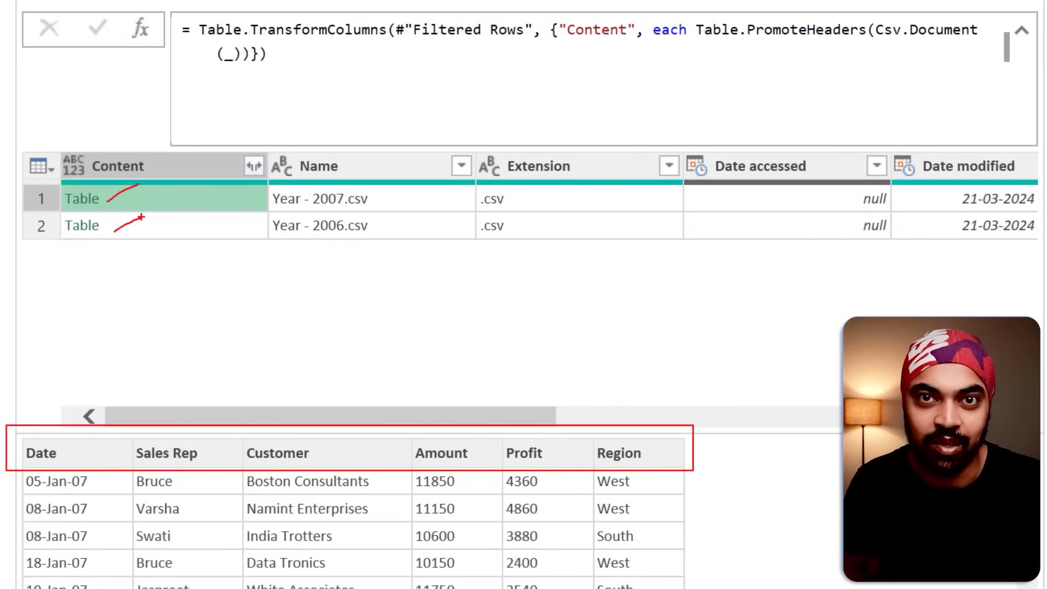
Add a custom step that combines the CSV tables with = Table.Combine(Custom1[Content]).
click(141, 29)
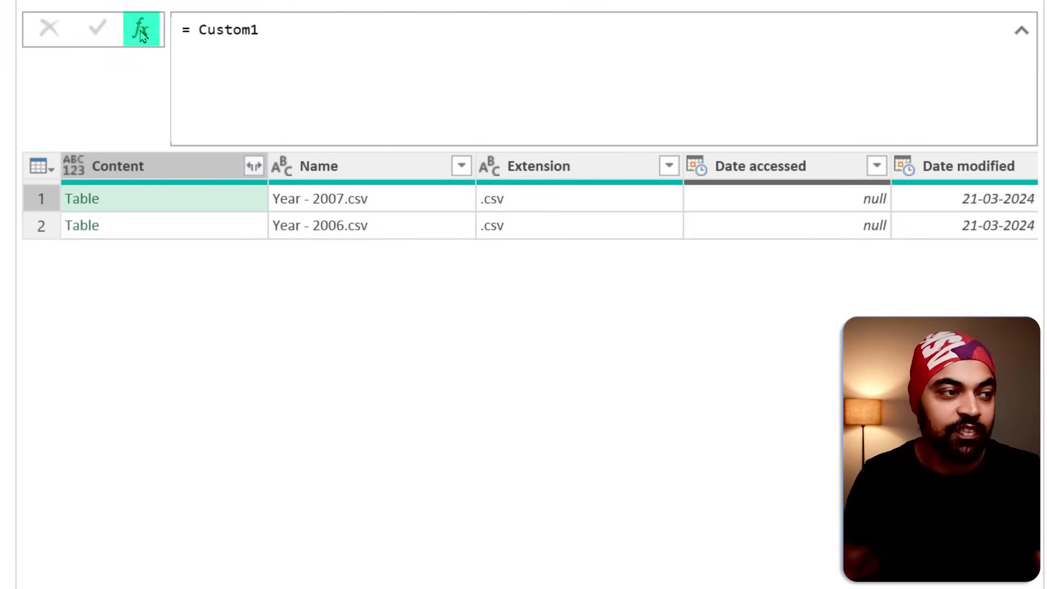
click(284, 31)
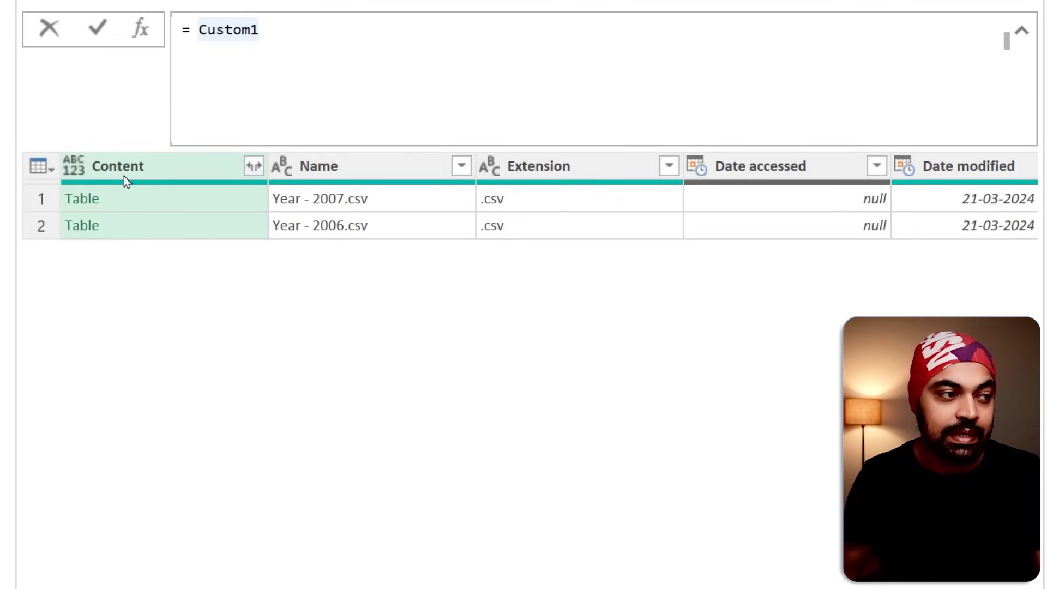
text([Content)
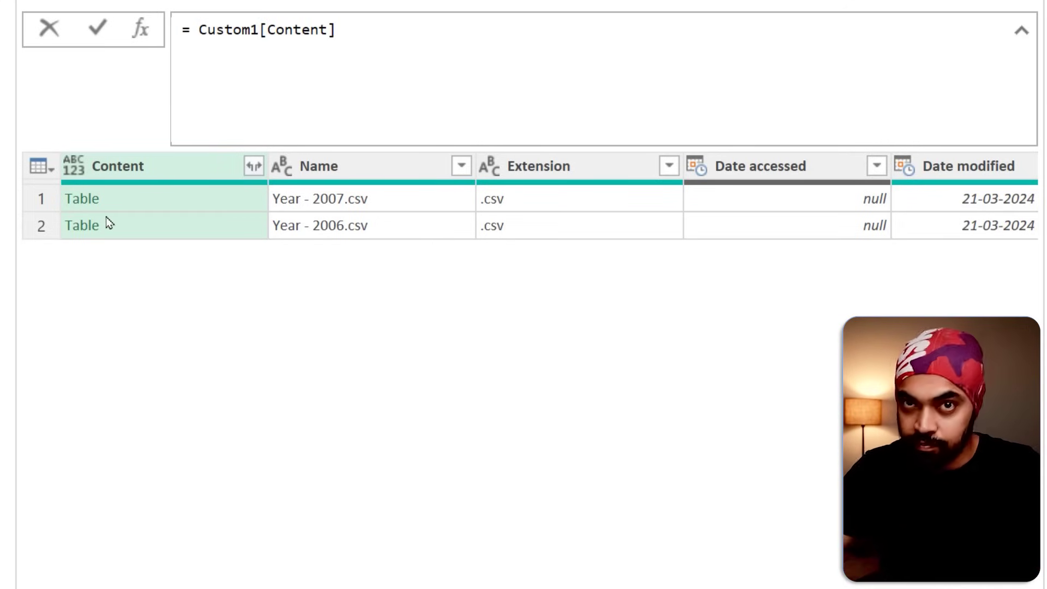
text(Table.Co)
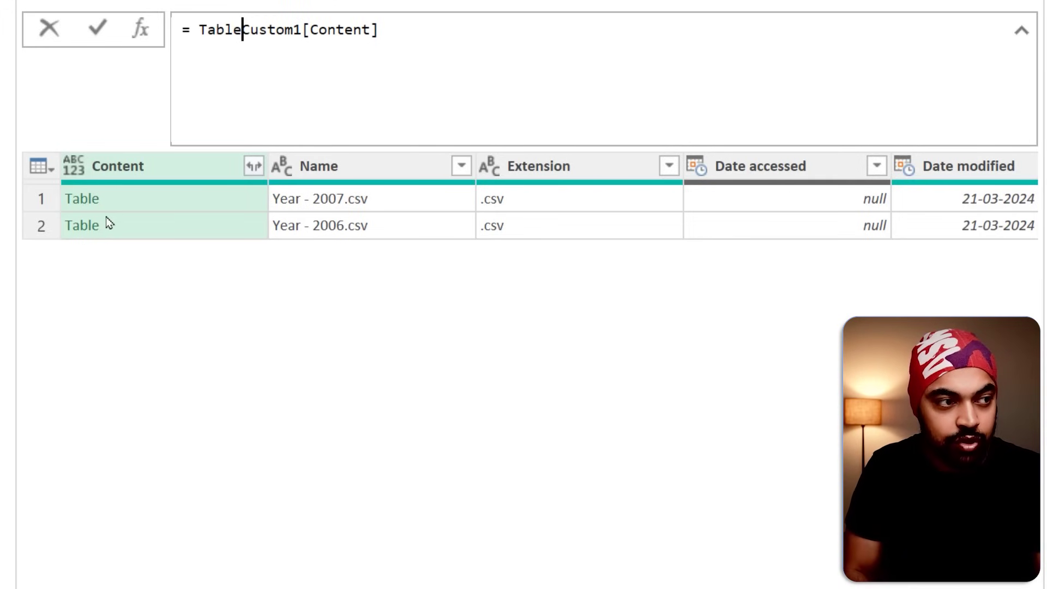
text(mbine()
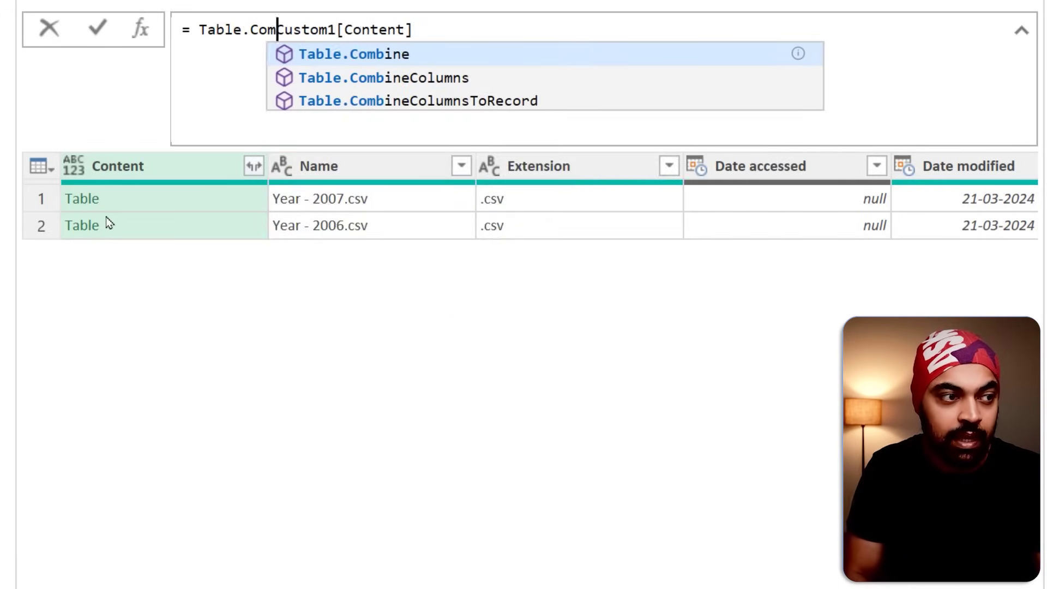
key(ctrl+Right)
key(End)
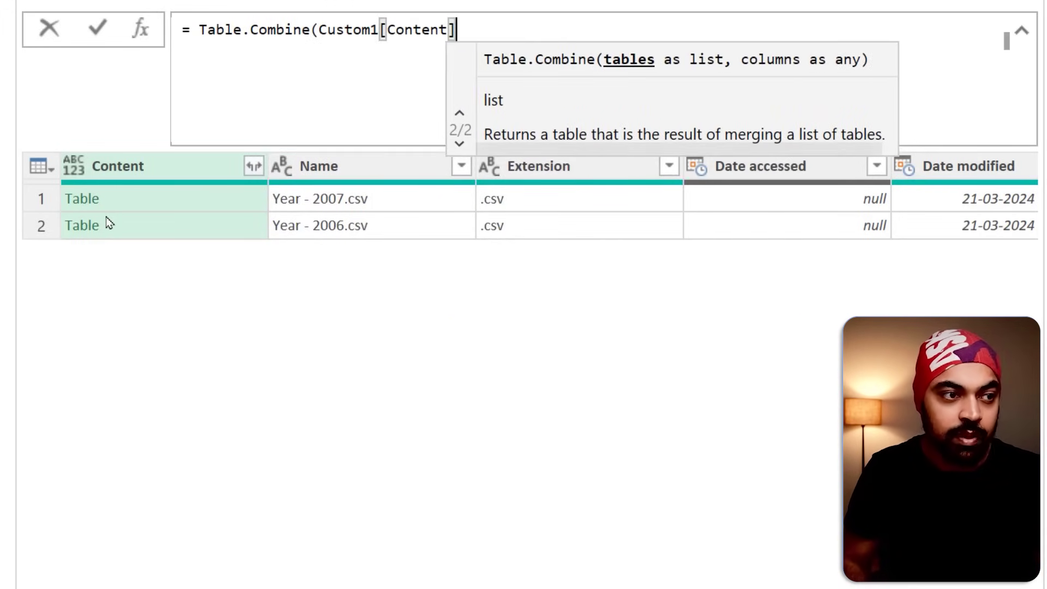
text())
key(Return)
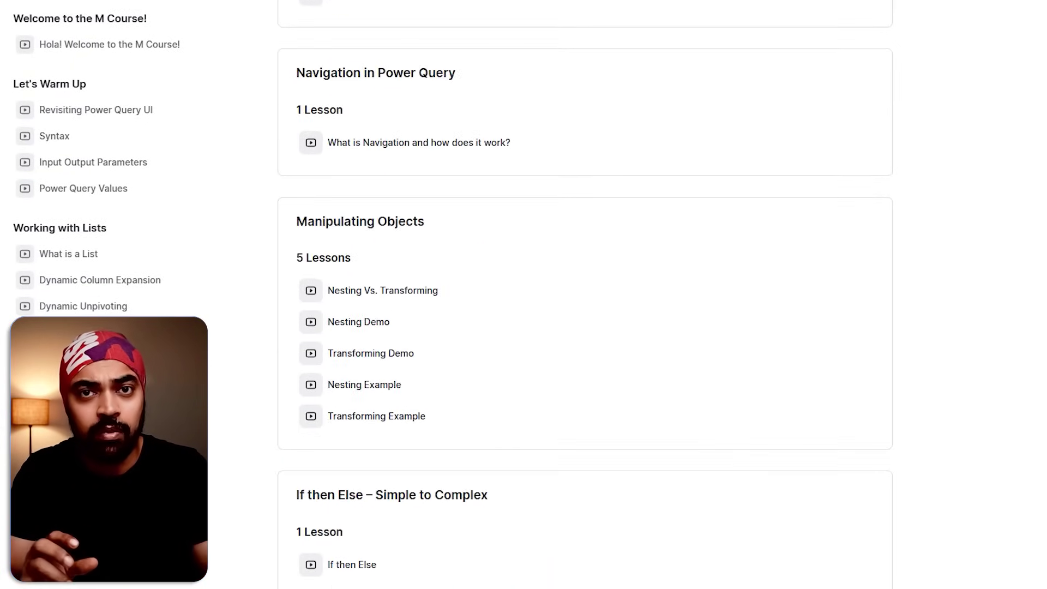
On the Master Power Query's M Language course site, open the Combining Custom Fiscal Year and Fiscal Quarter lesson and play its video.
scroll(382, 518, down, 8)
click(382, 519)
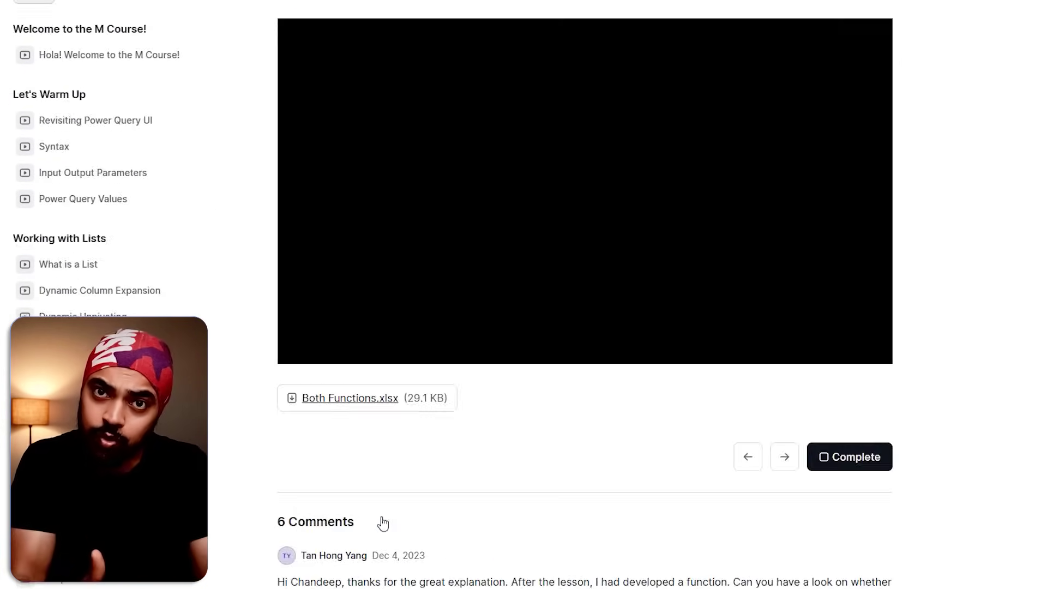
scroll(382, 523, up, 2)
click(546, 275)
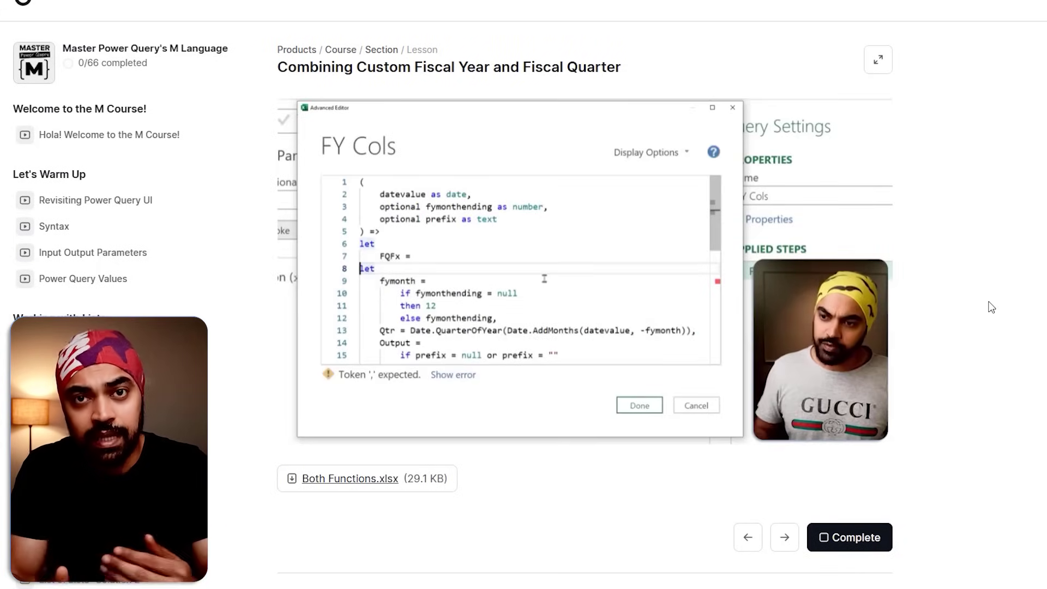